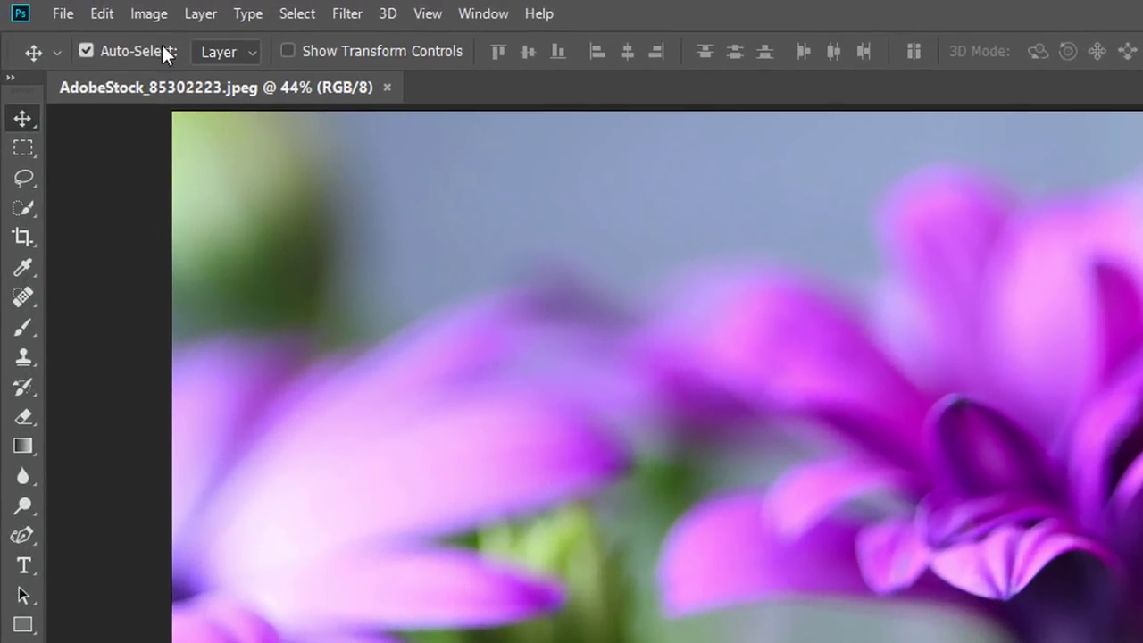
Duplicate the flower image as a new document named Twirl
left_click(149, 13)
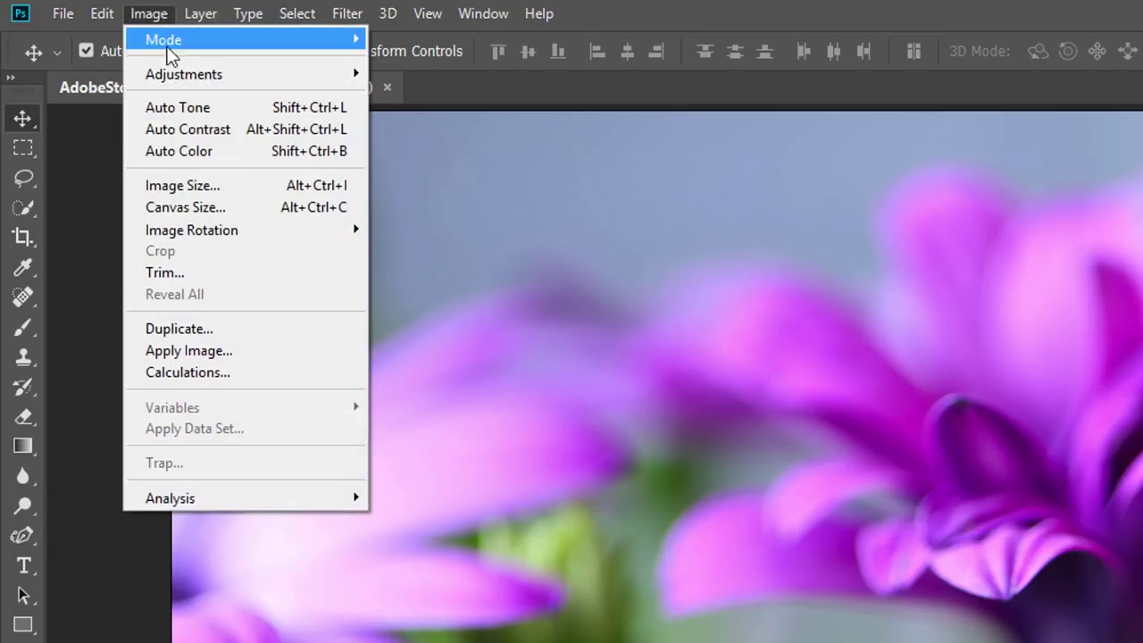
left_click(178, 329)
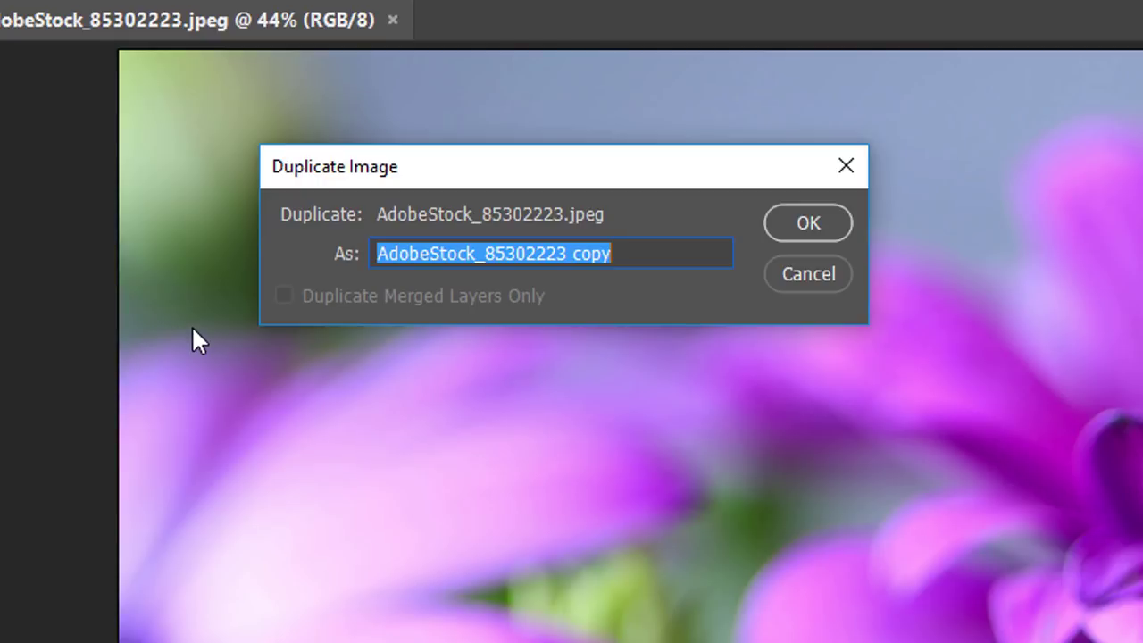
type("Twirl")
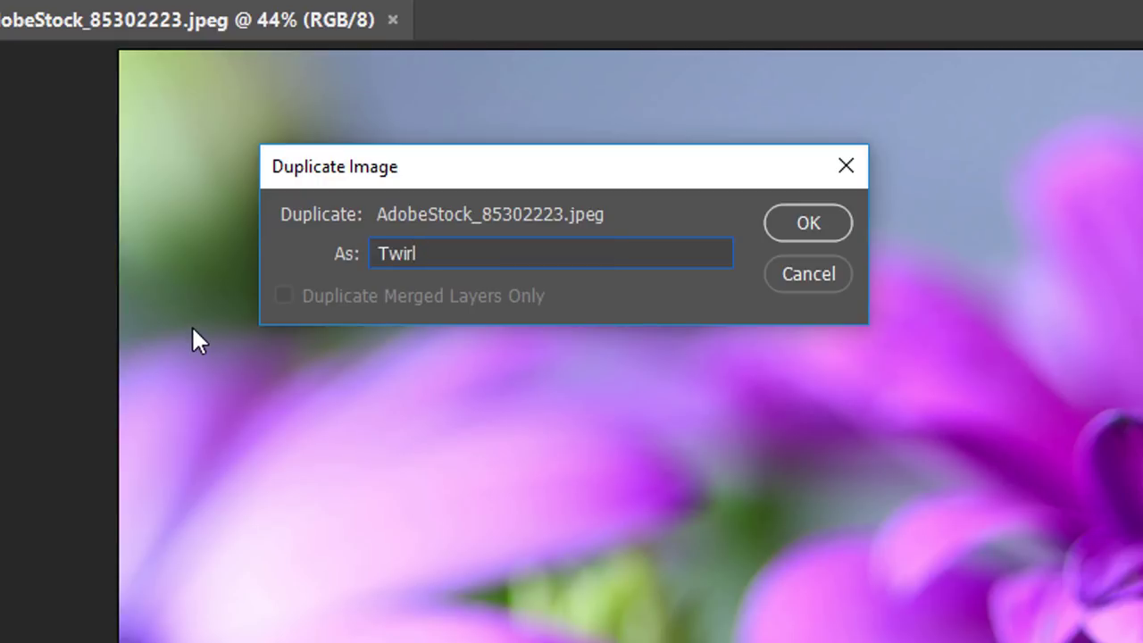
left_click(821, 227)
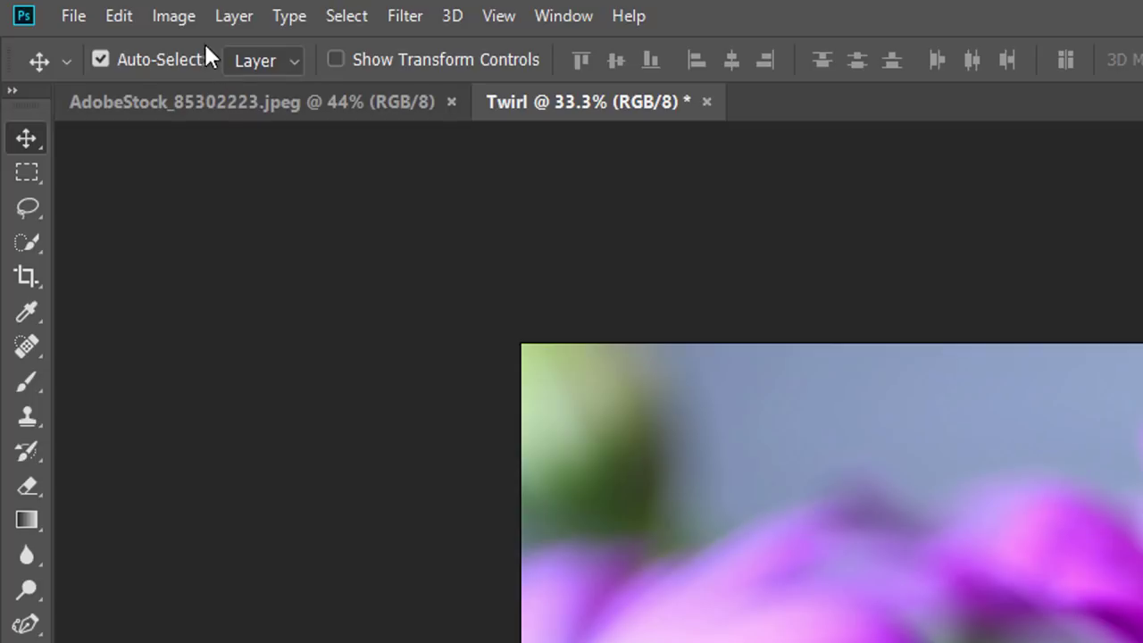
Resize the Twirl image to 50 percent of its width and height
left_click(187, 21)
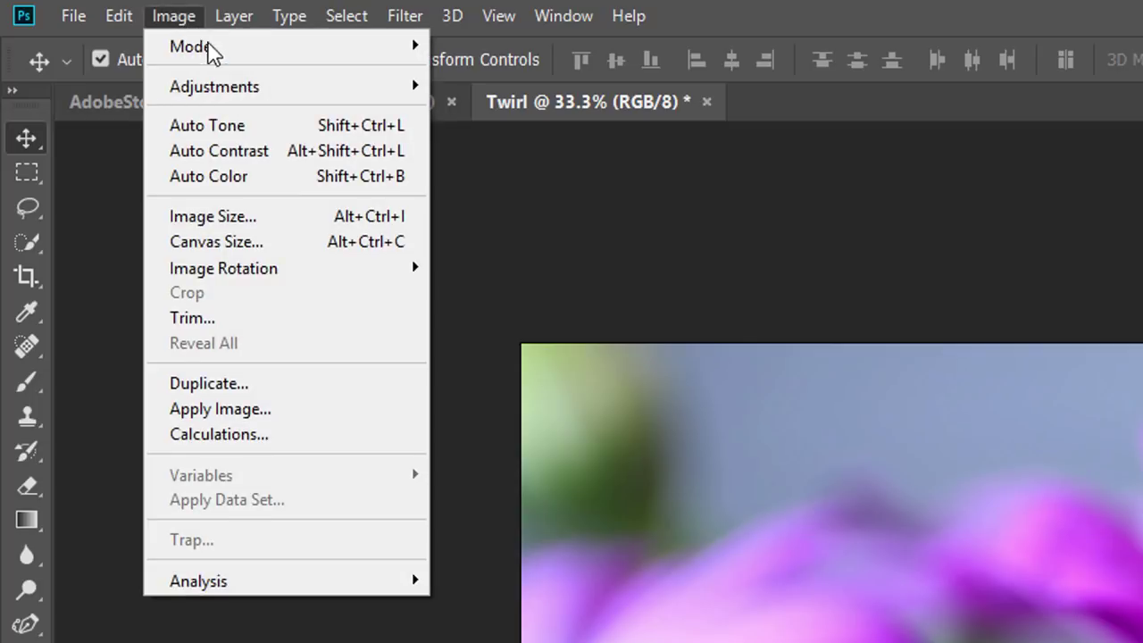
left_click(291, 218)
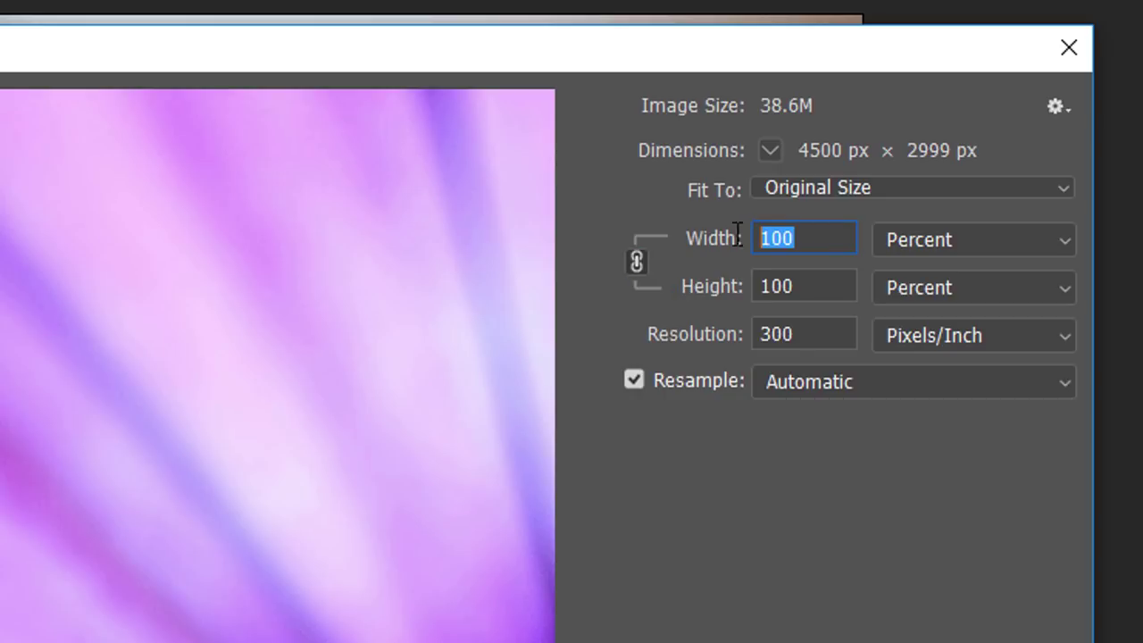
type("50")
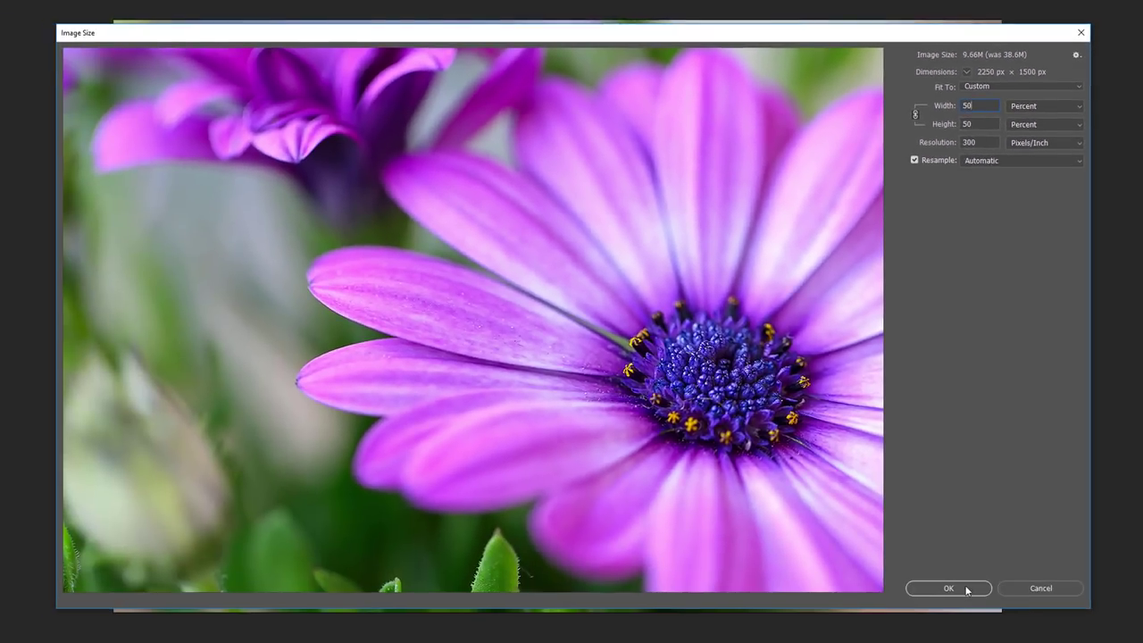
left_click(948, 589)
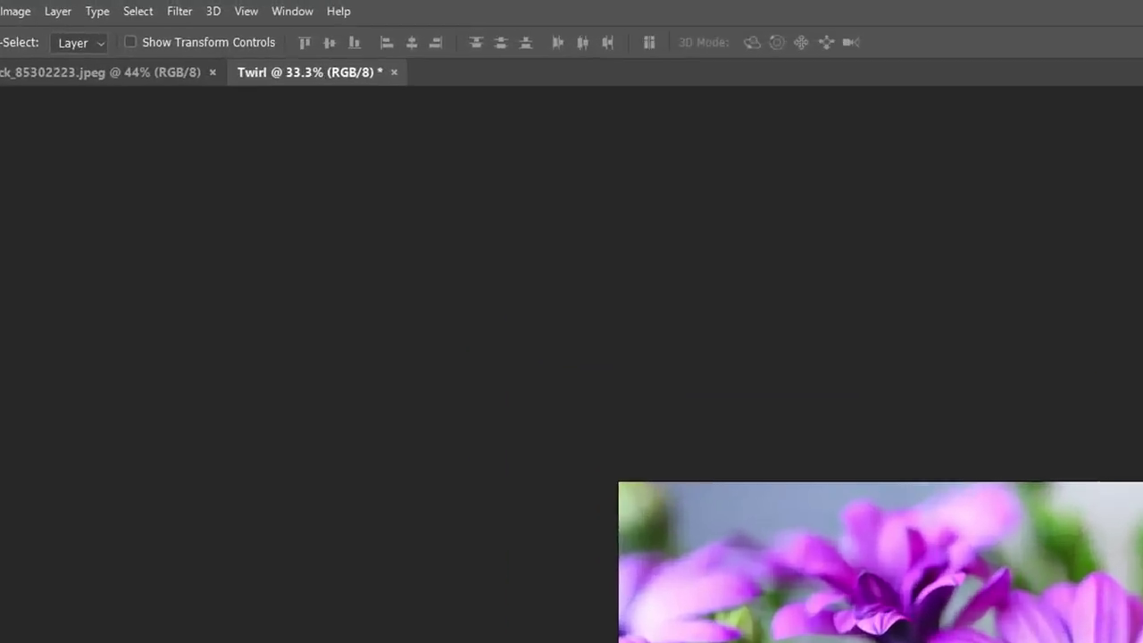
Turn the Background into a regular layer named Photo and convert it to a Smart Object
left_click(171, 5)
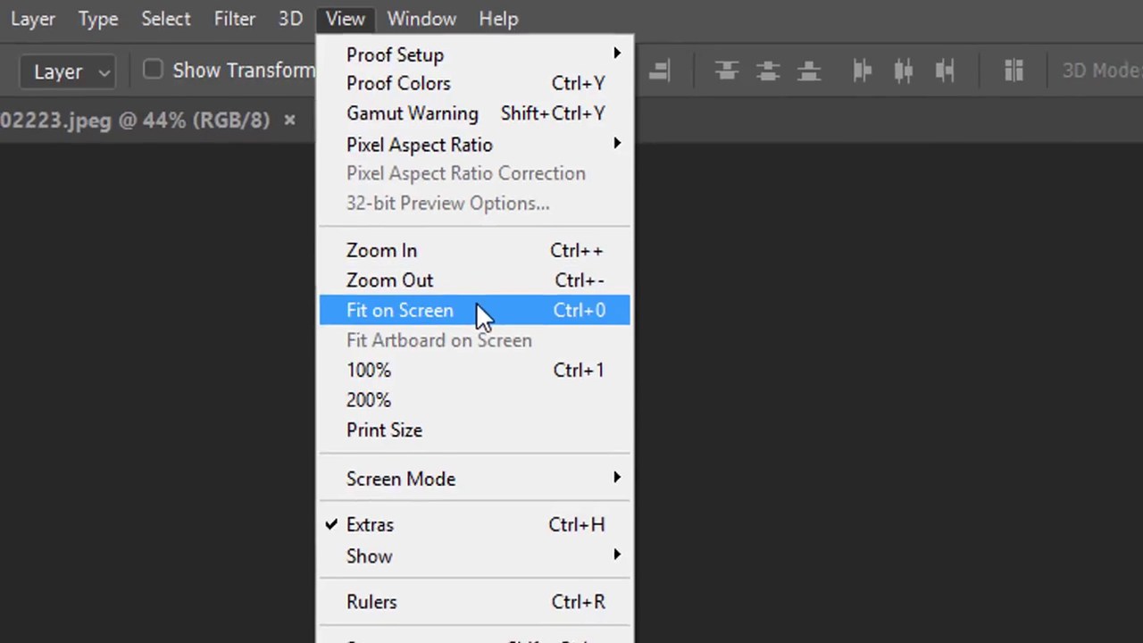
left_click(483, 315)
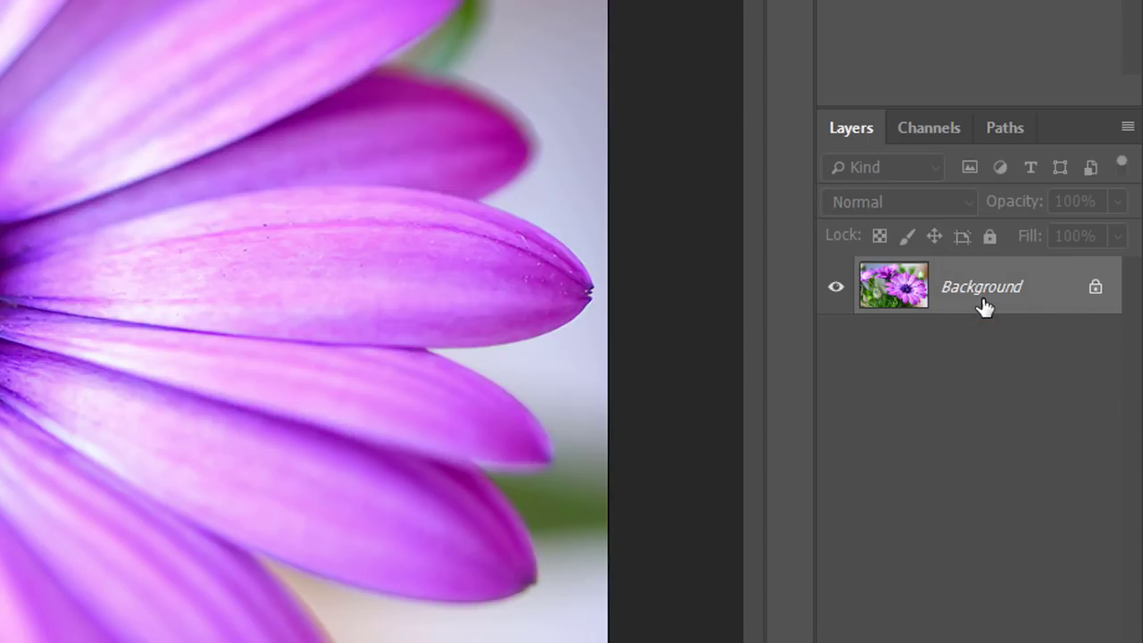
double_click(984, 306)
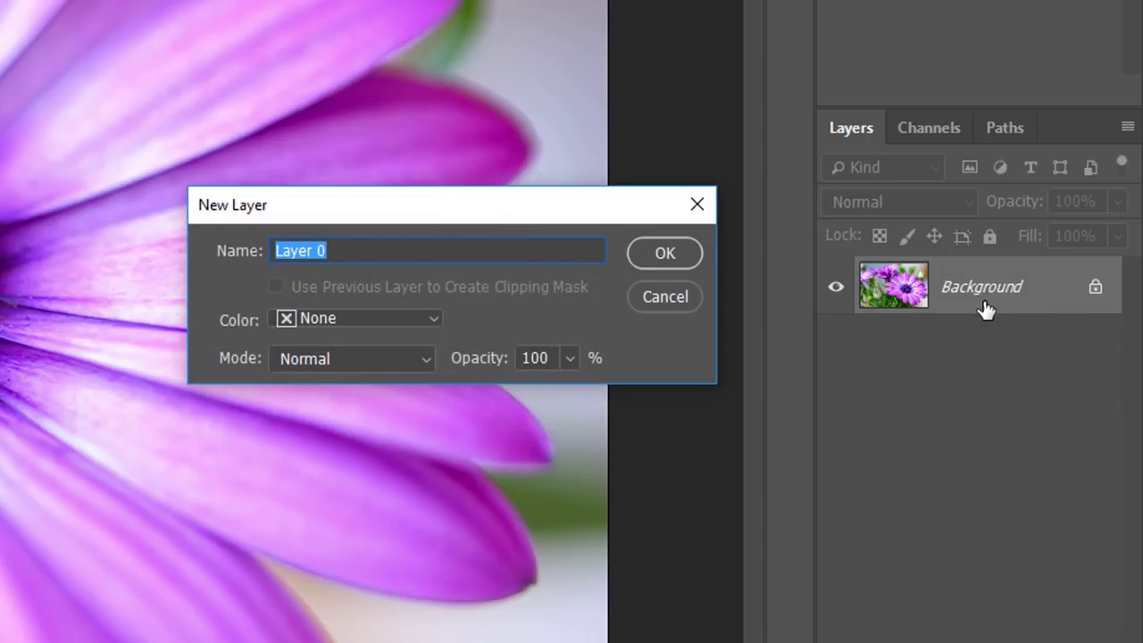
type("Photo")
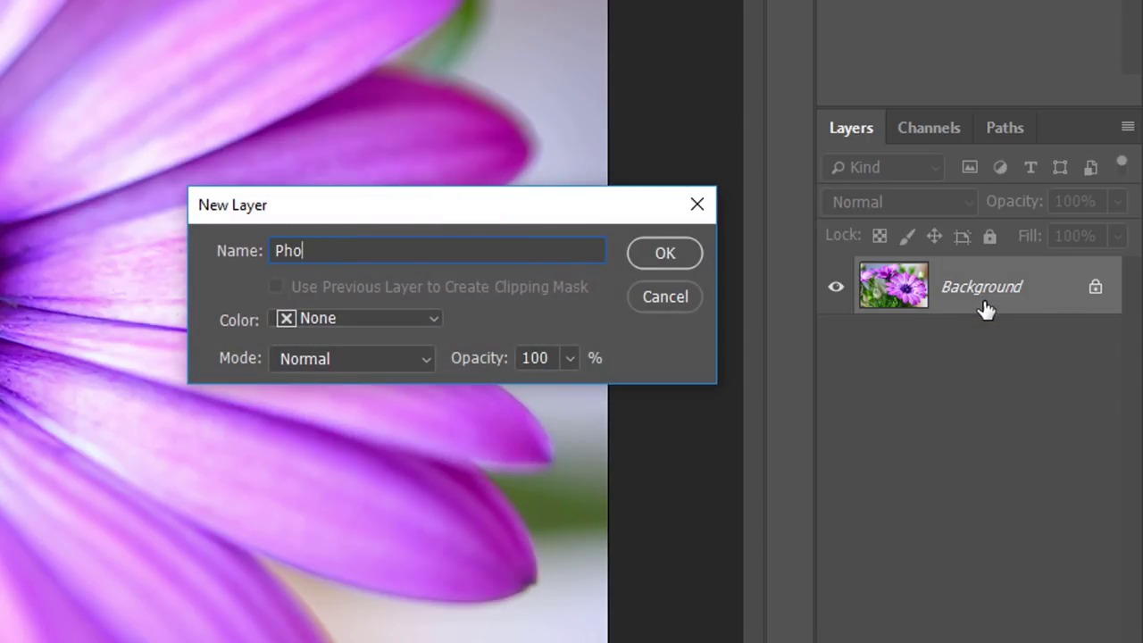
left_click(685, 251)
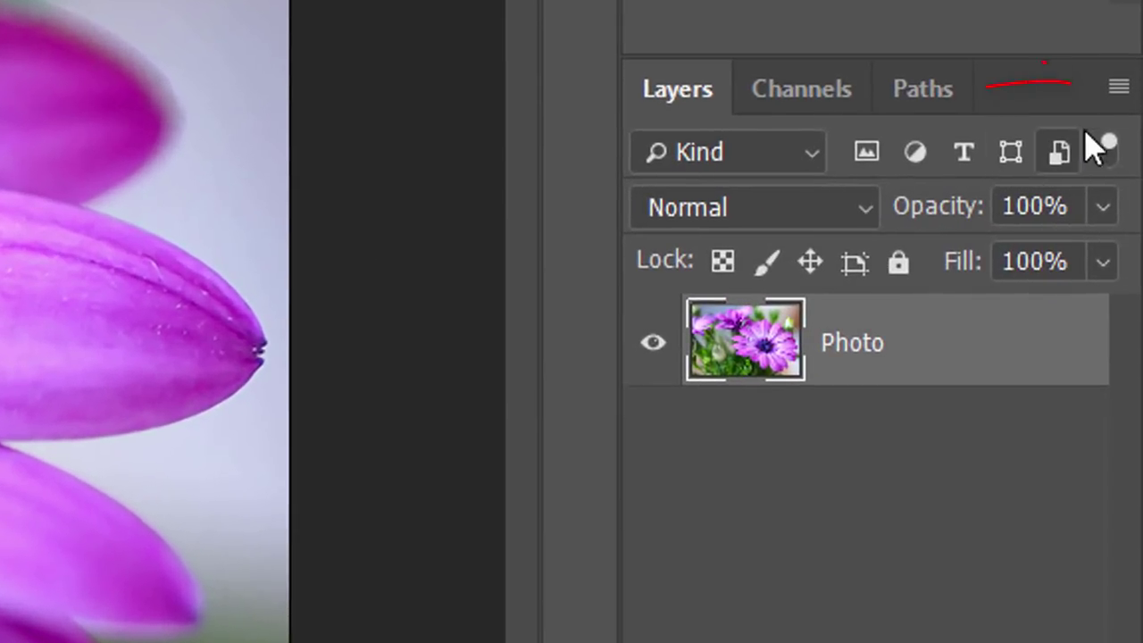
left_click(1119, 88)
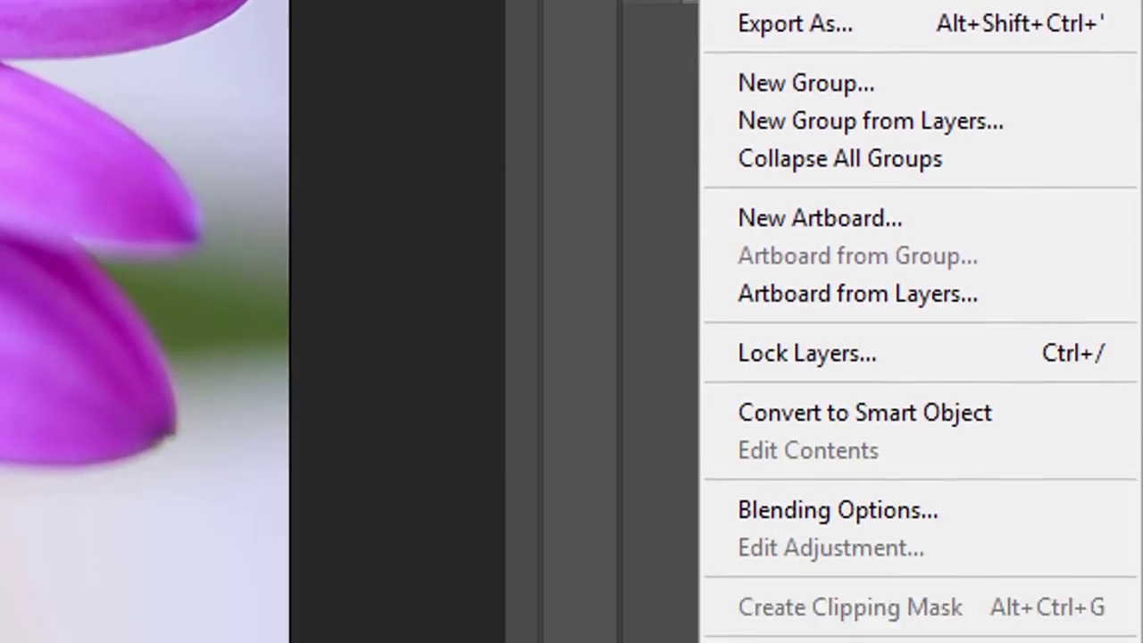
left_click(1034, 350)
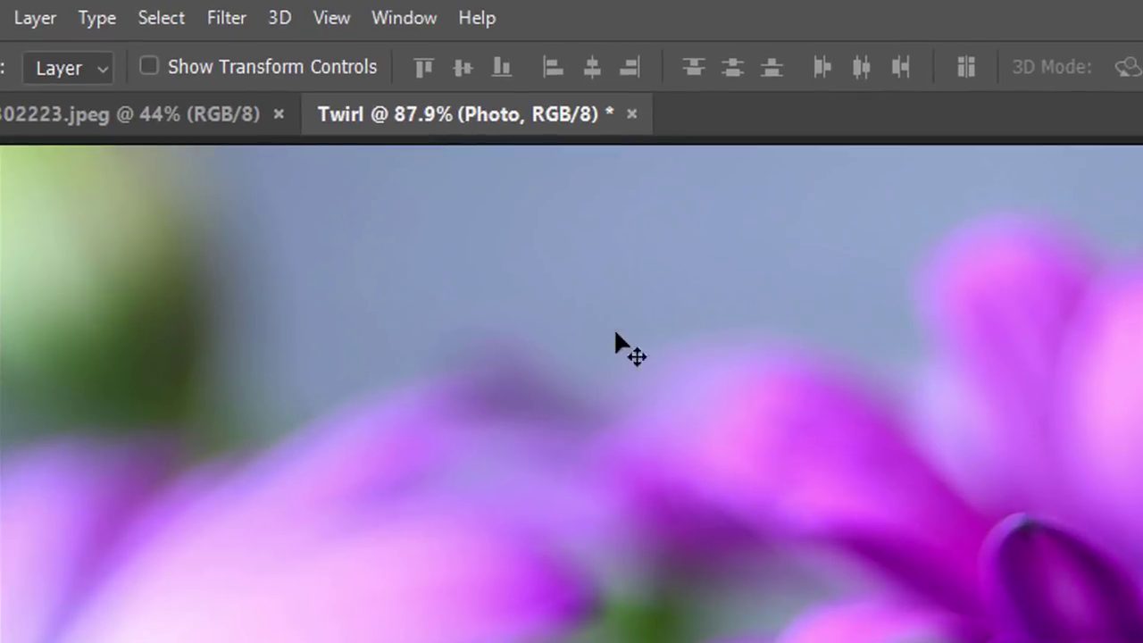
Apply a Mezzotint filter of type Long Strokes to the Photo layer
left_click(228, 18)
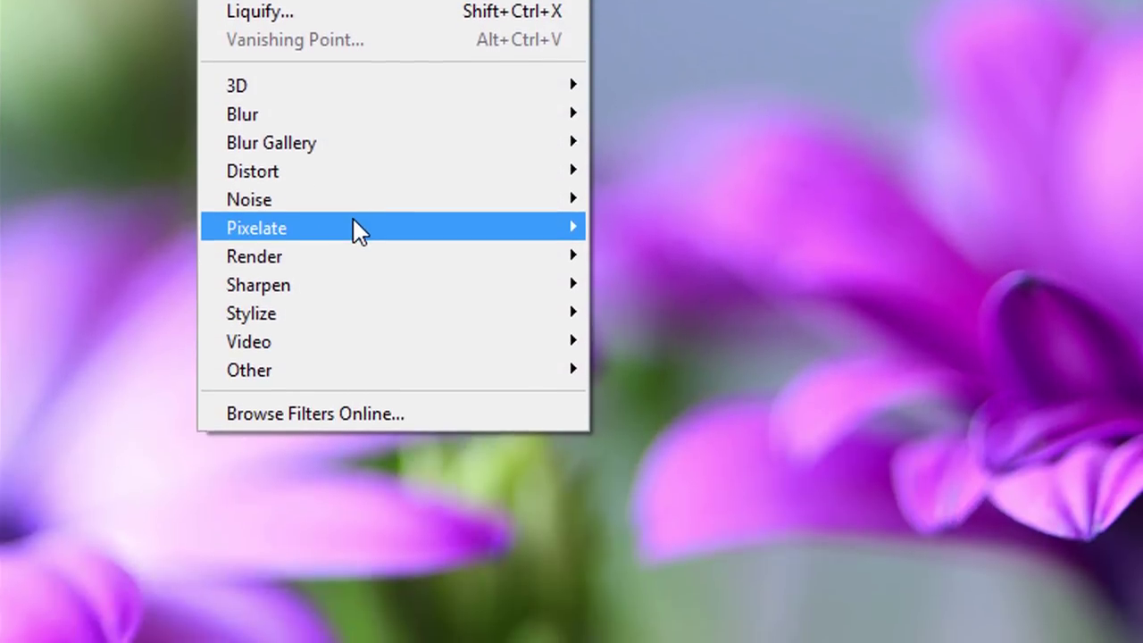
mouse_move(357, 471)
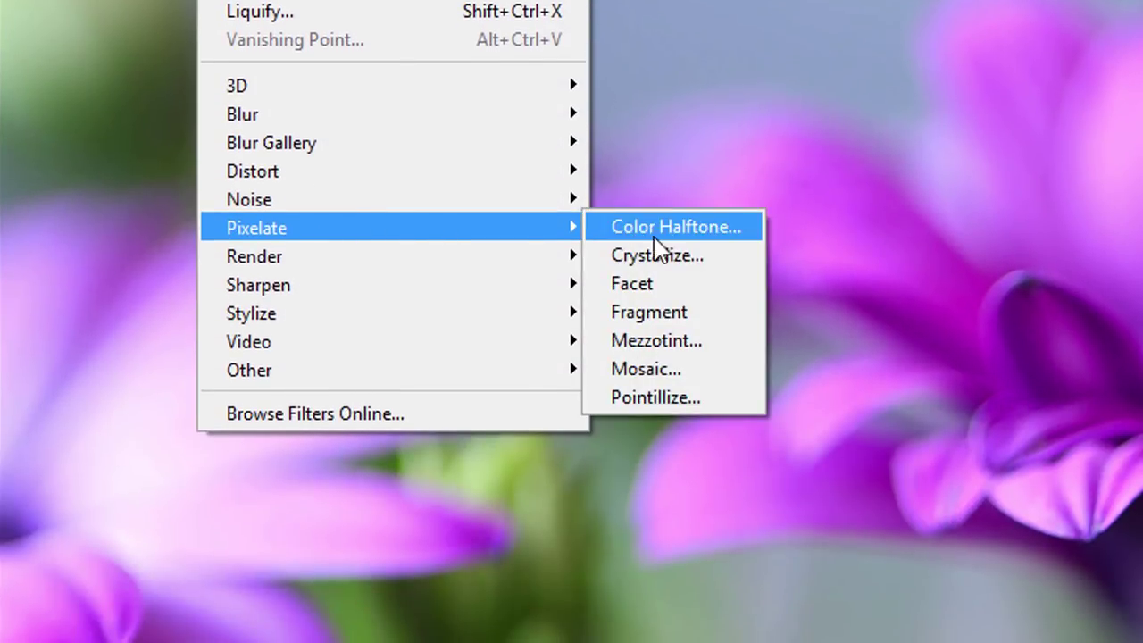
left_click(725, 340)
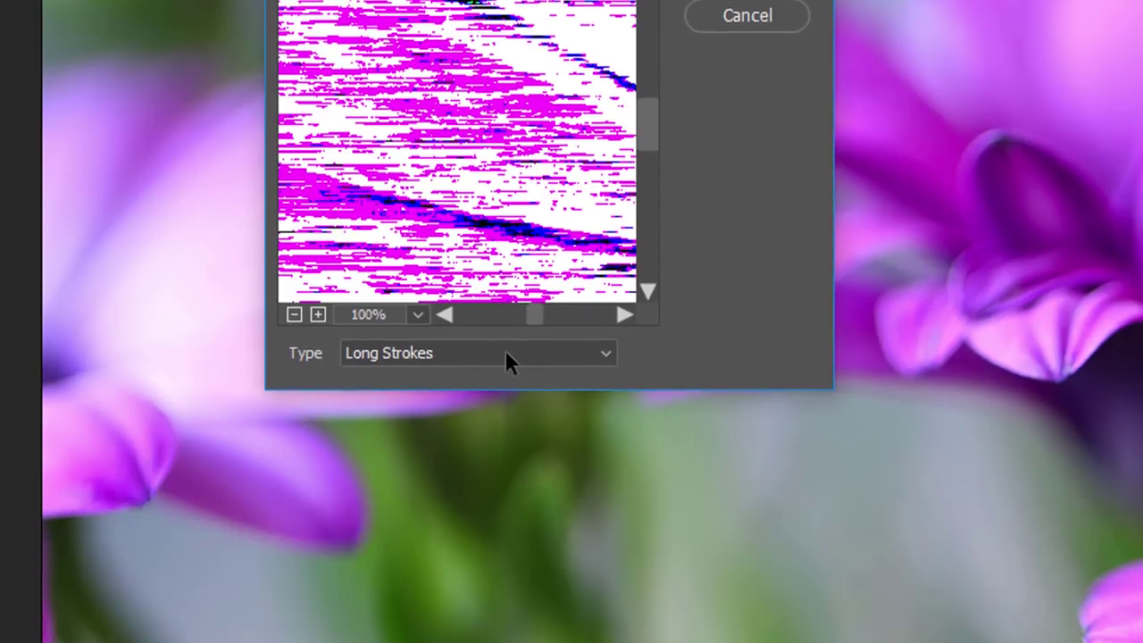
left_click(510, 503)
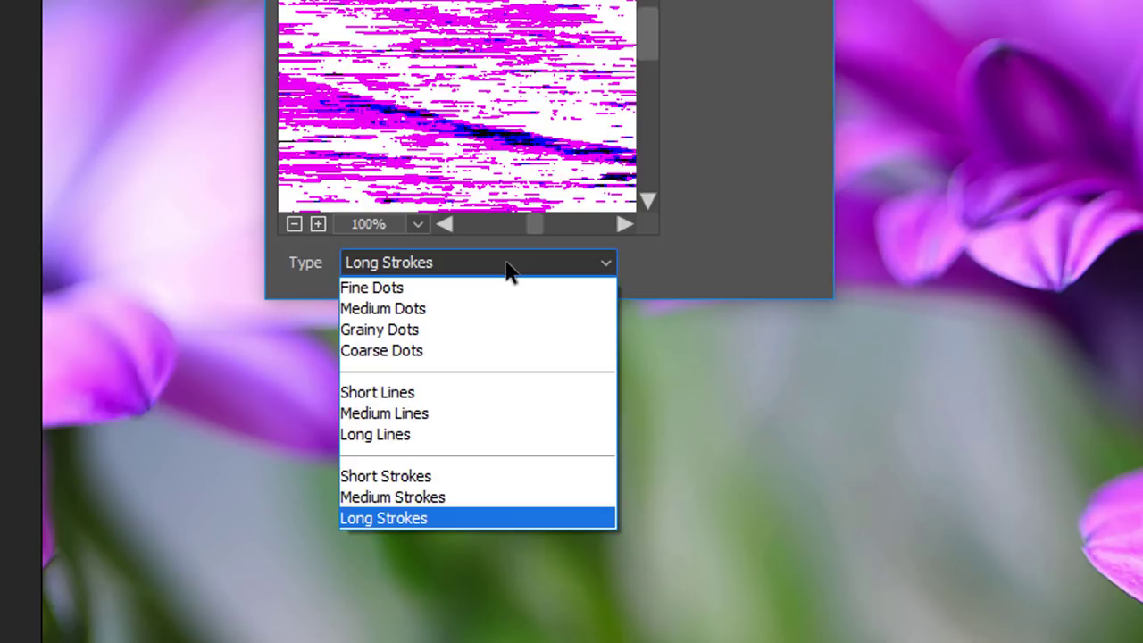
left_click(469, 520)
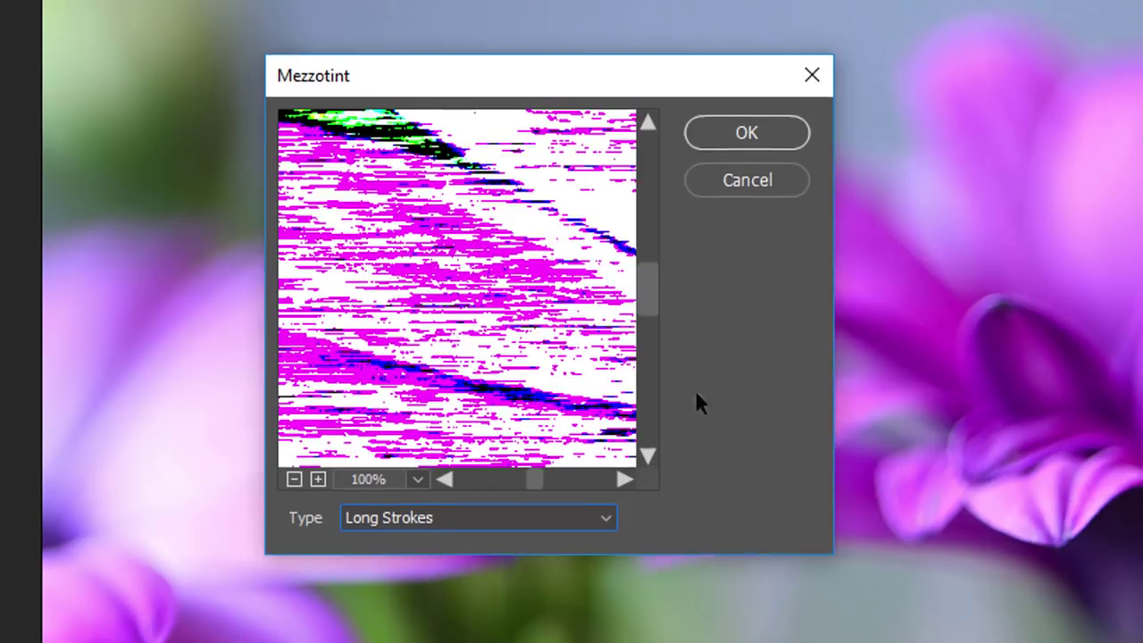
left_click(775, 132)
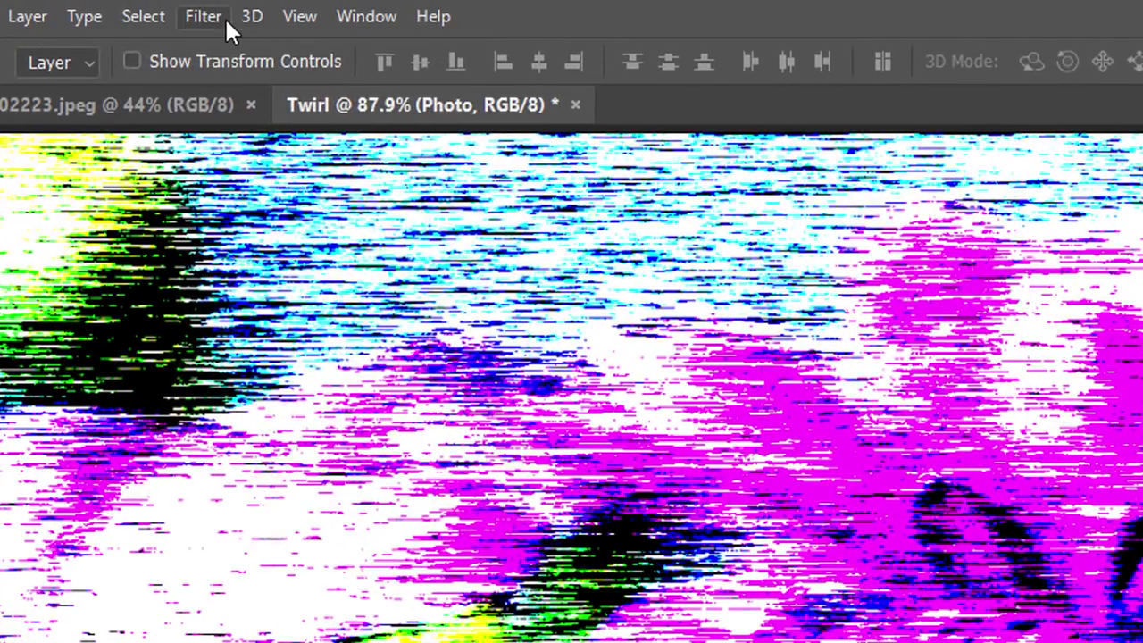
Apply a Radial Blur to the Photo layer with amount 100, Zoom method and Draft quality
left_click(141, 6)
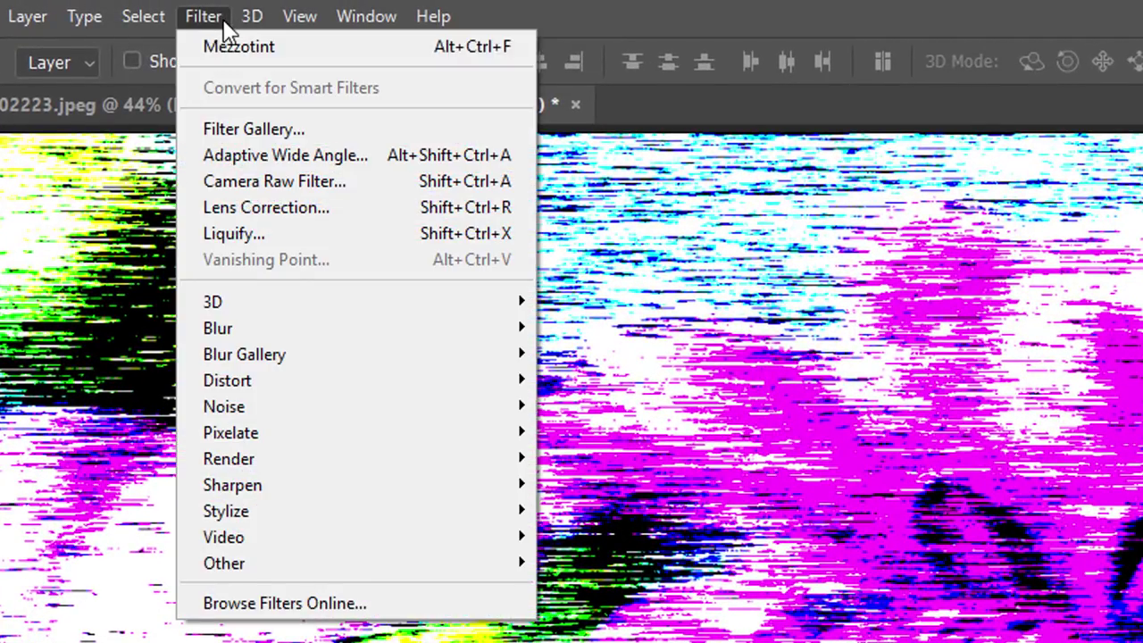
mouse_move(357, 332)
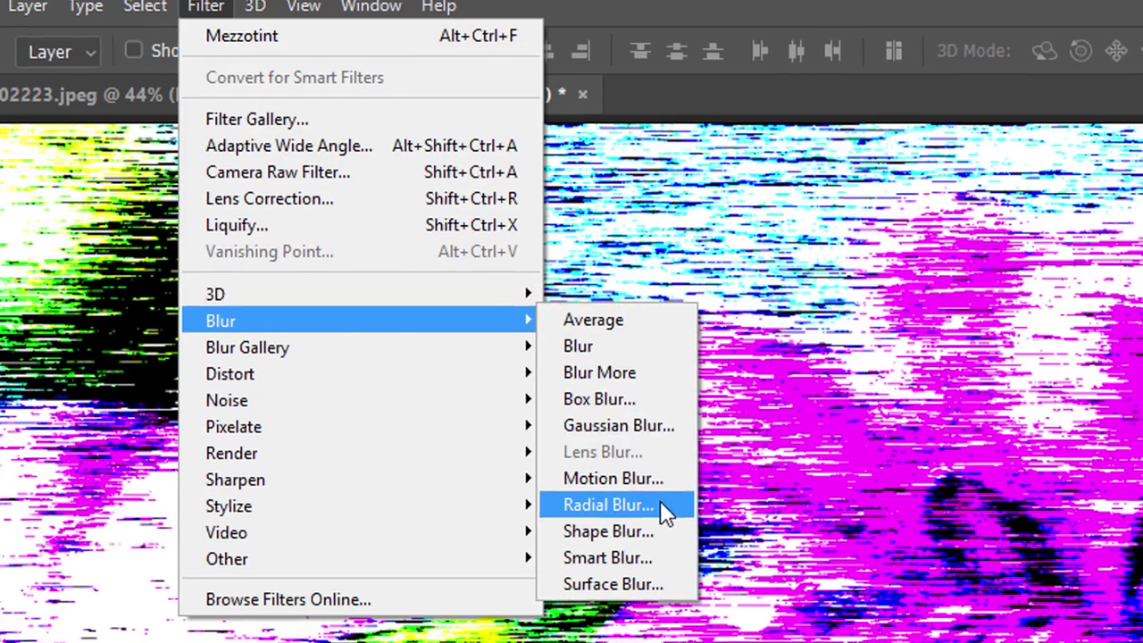
left_click(660, 505)
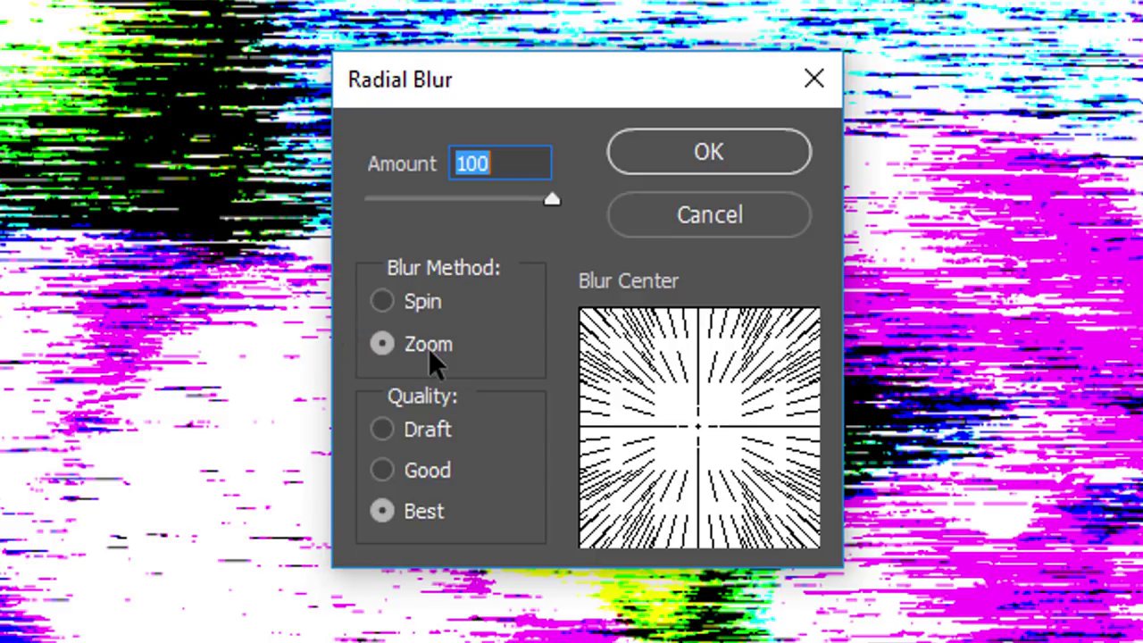
left_click(384, 429)
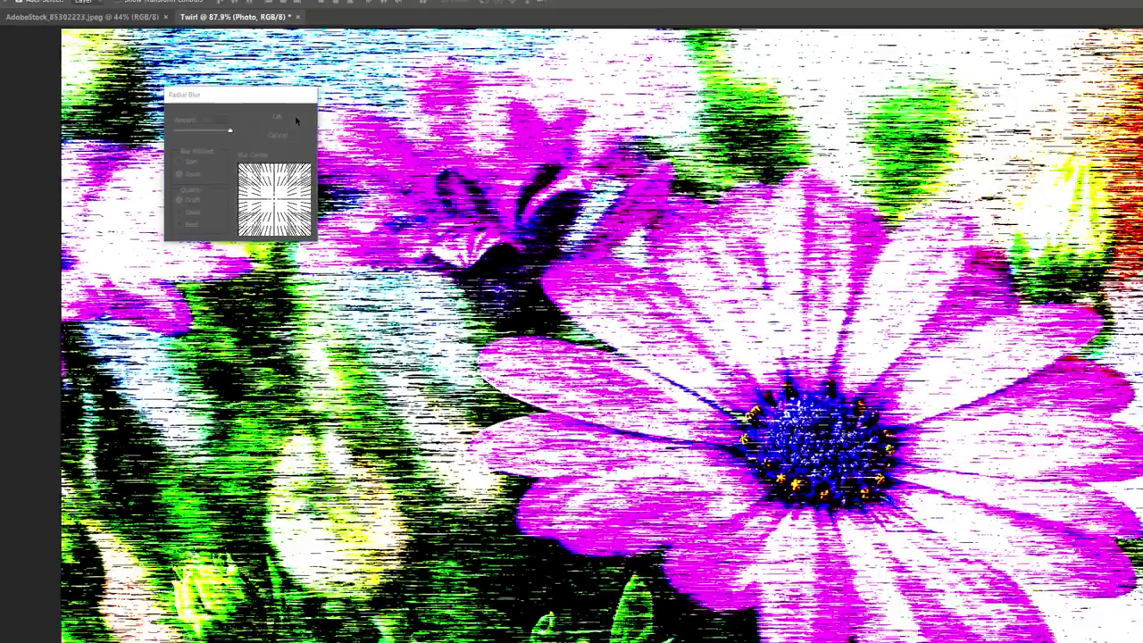
left_click(769, 151)
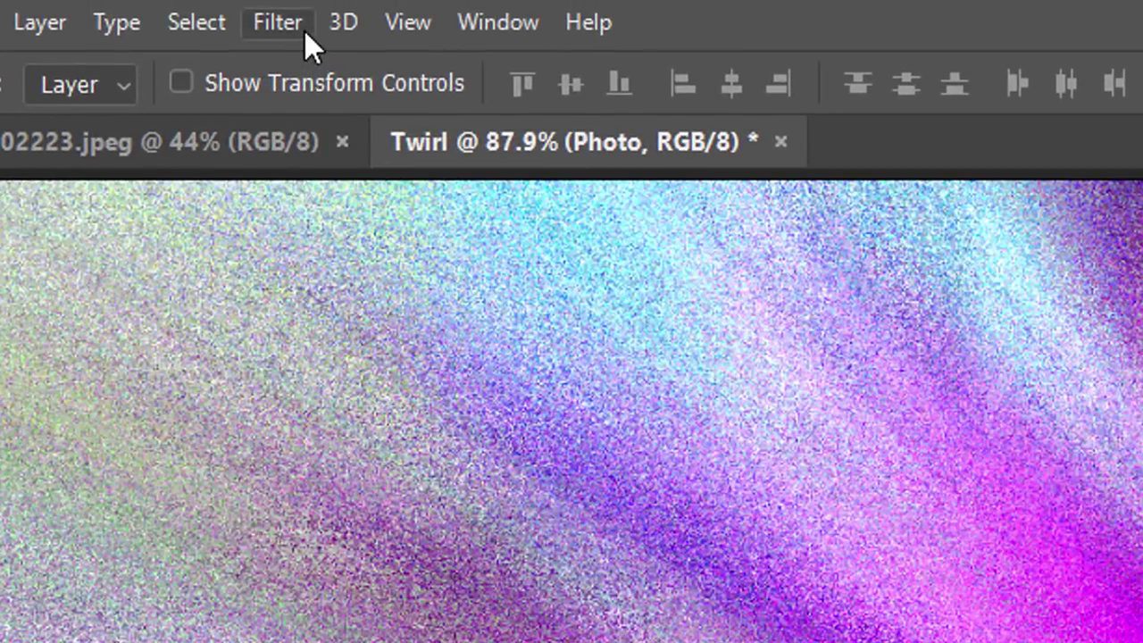
Apply a second Radial Blur to the Photo layer with the same amount 100, Zoom and Draft settings
left_click(139, 6)
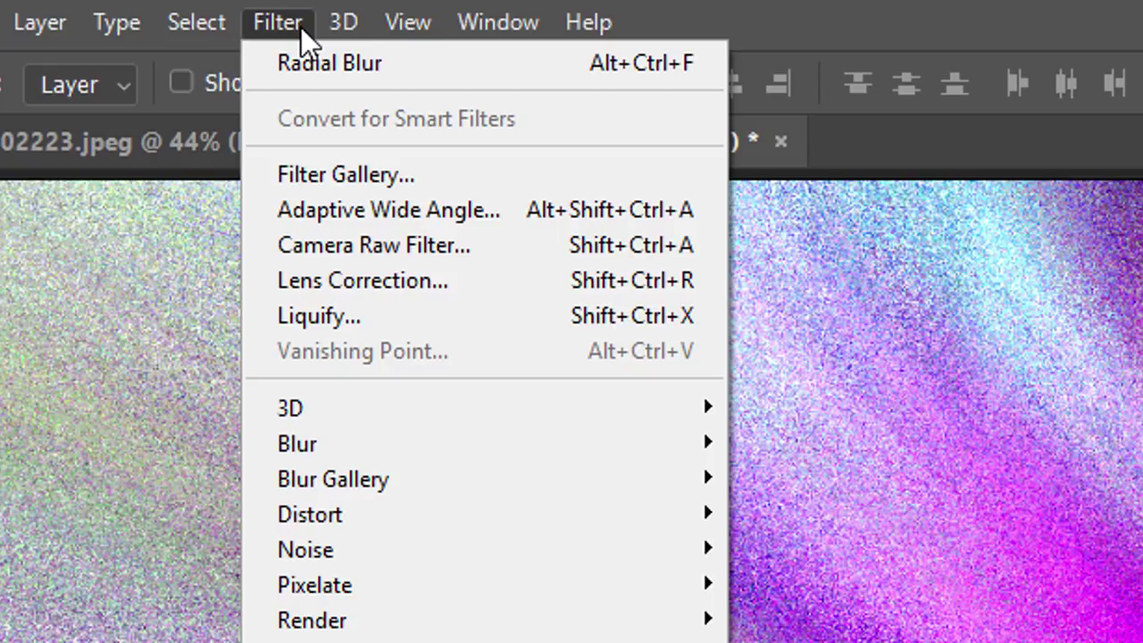
left_click(401, 60)
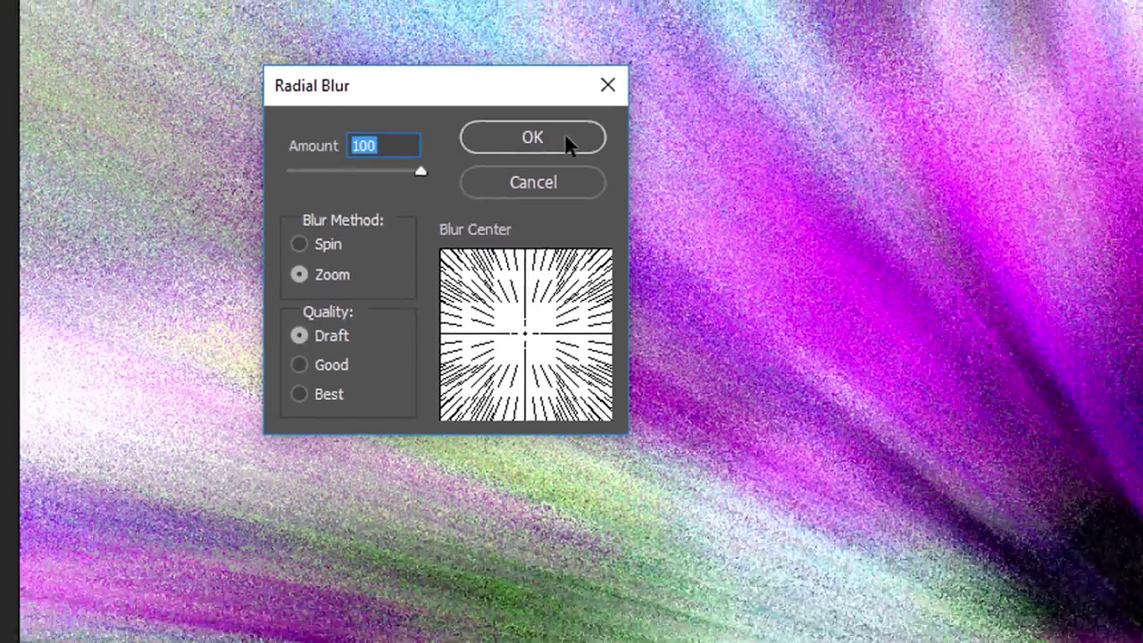
left_click(565, 136)
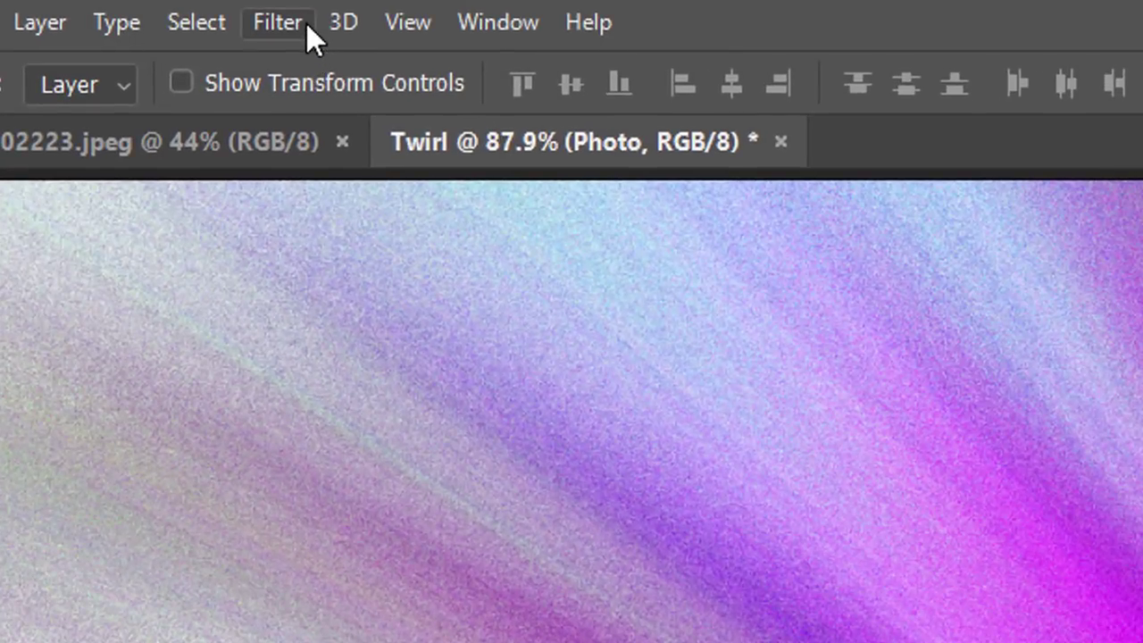
Apply a third Radial Blur to the Photo layer with amount 100, Zoom method and Best quality
left_click(135, 4)
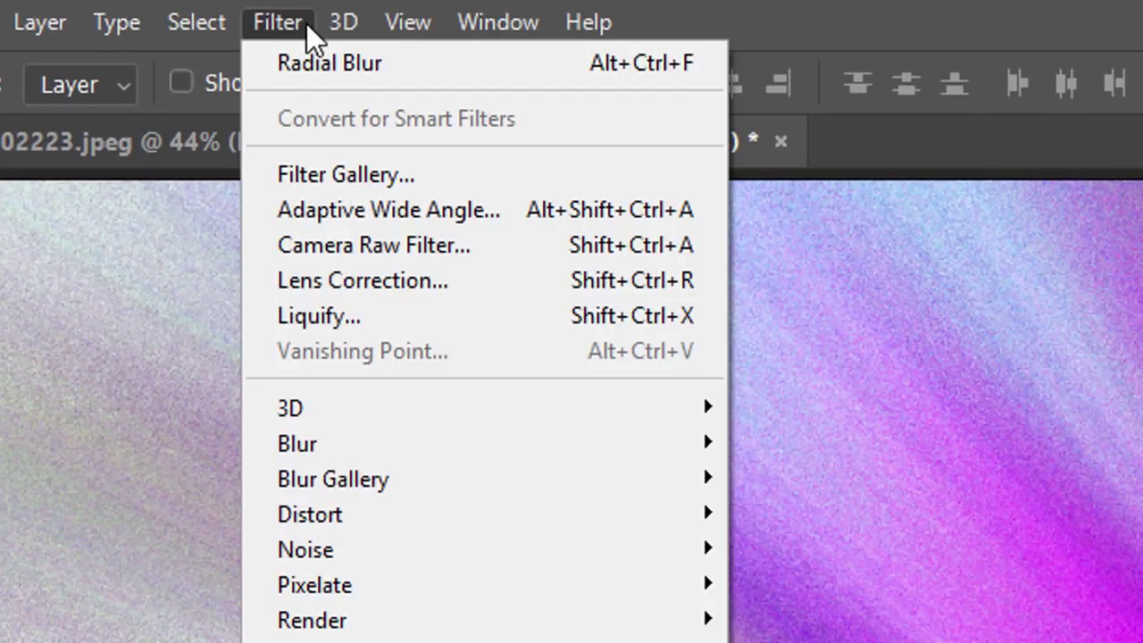
left_click(405, 62)
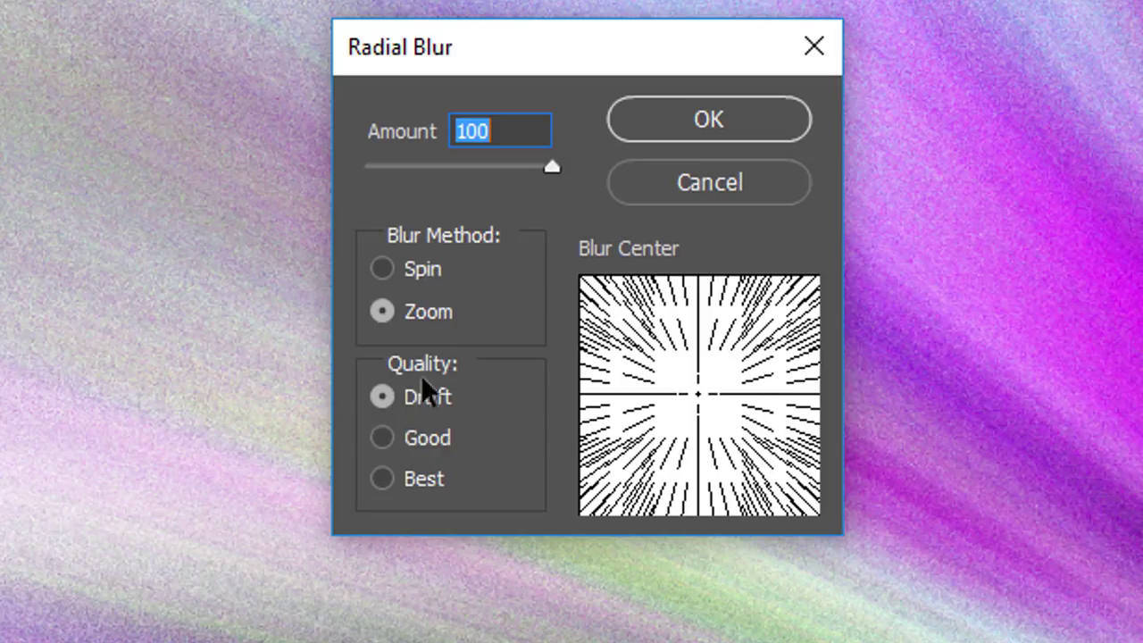
left_click(384, 480)
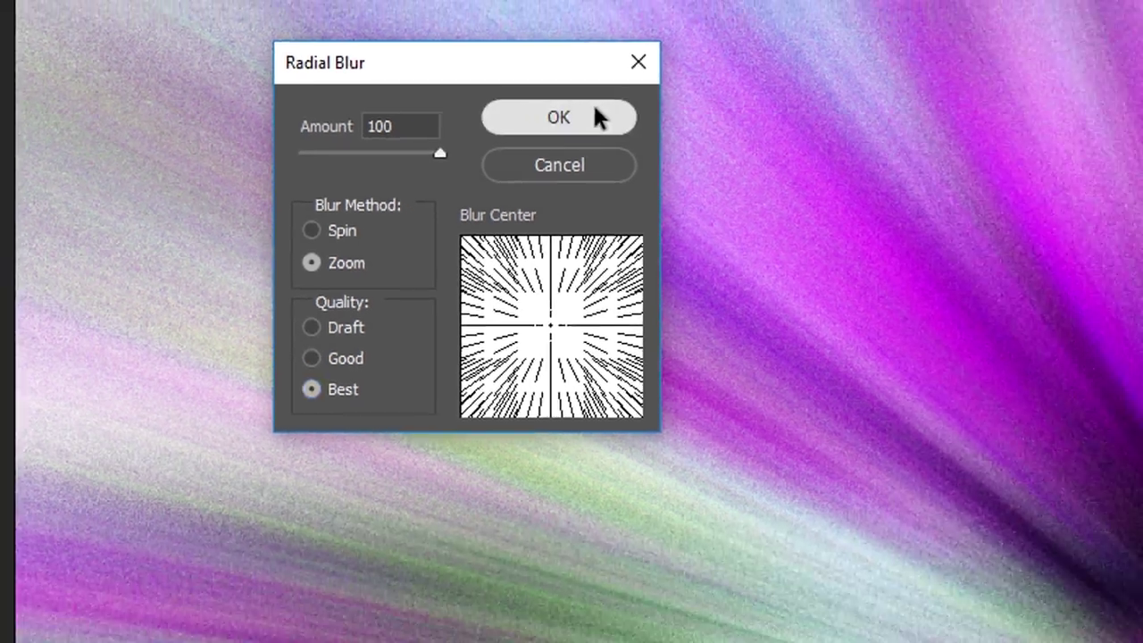
left_click(759, 119)
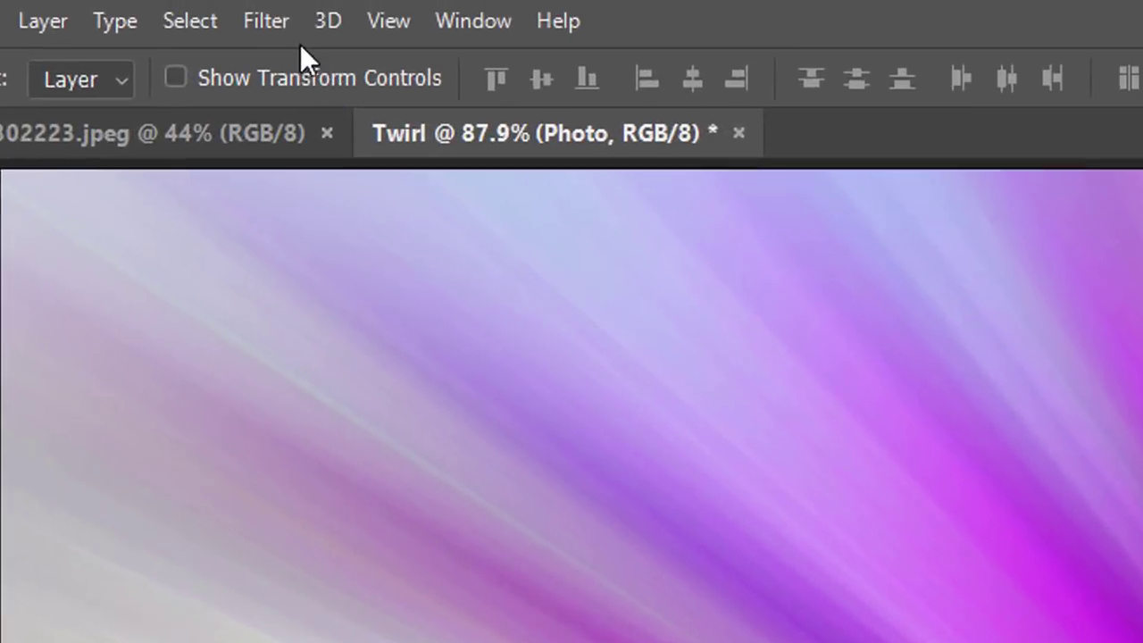
Apply a Twirl distortion with an angle of 120° to the Photo layer
left_click(139, 6)
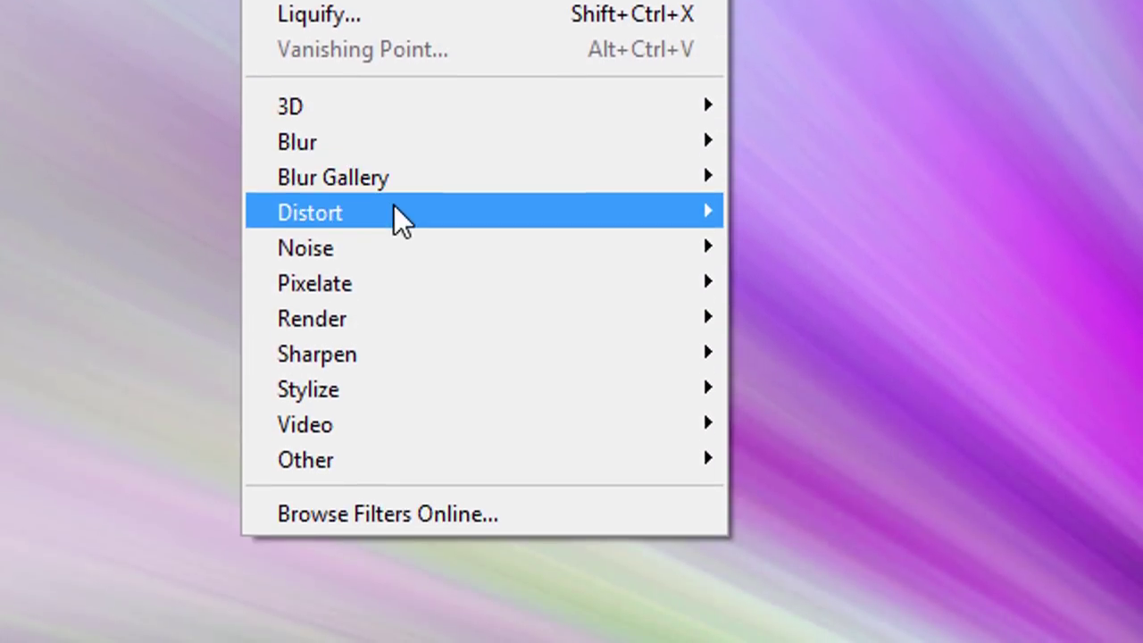
mouse_move(422, 209)
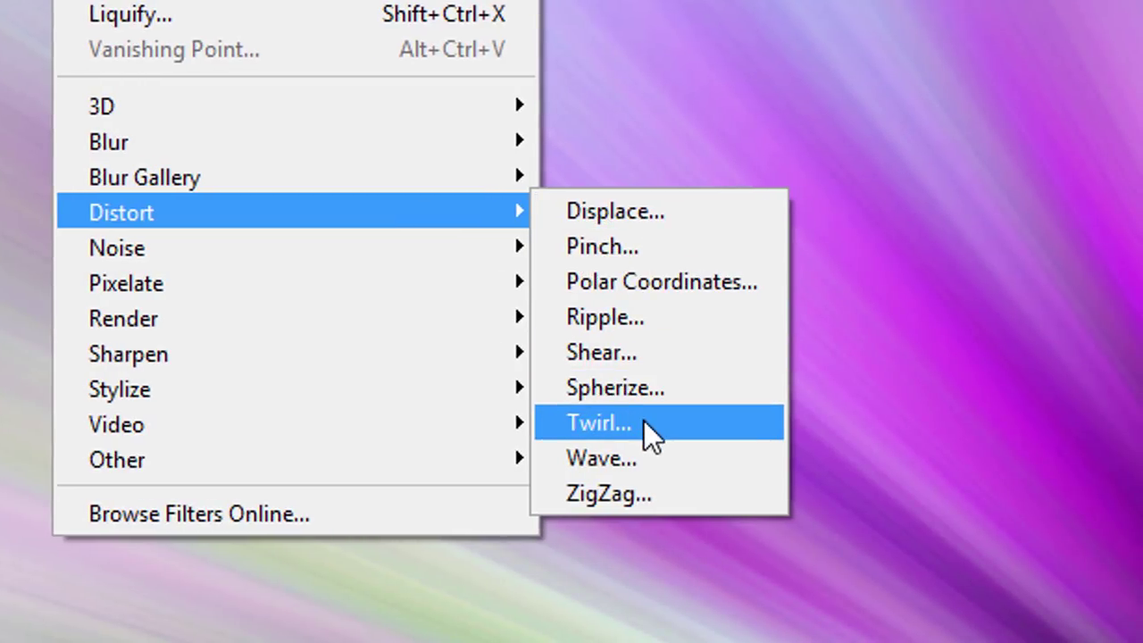
left_click(644, 425)
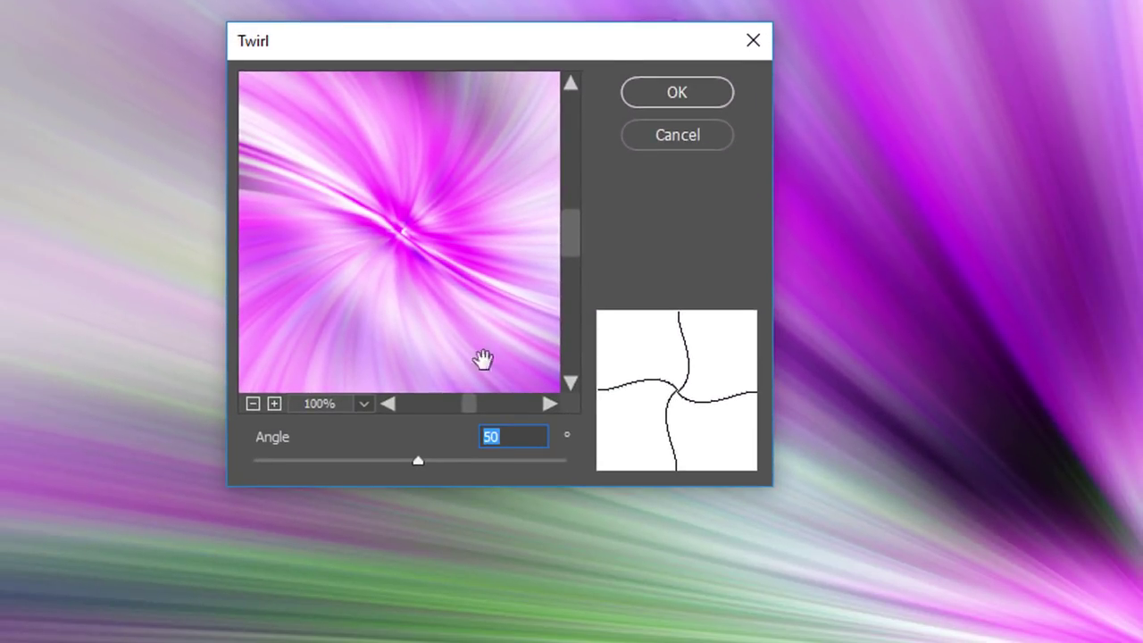
key("Up")
key("Up")
key("Up")
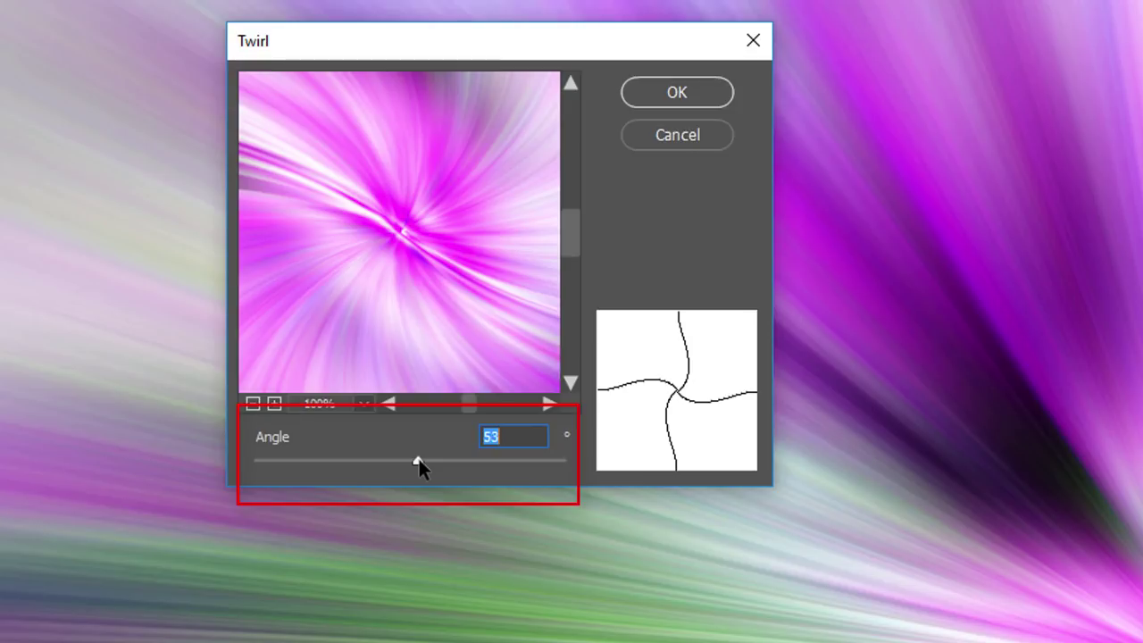
mouse_move(418, 460)
left_mouse_down()
mouse_move(465, 460)
mouse_move(360, 459)
mouse_move(432, 460)
left_mouse_up()
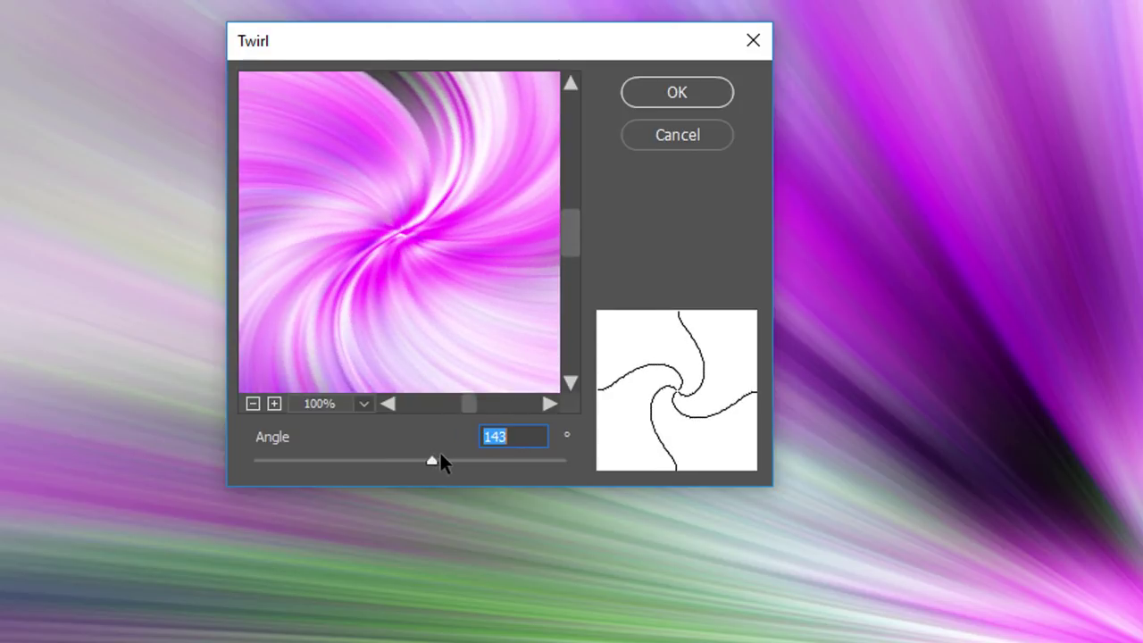
type("120")
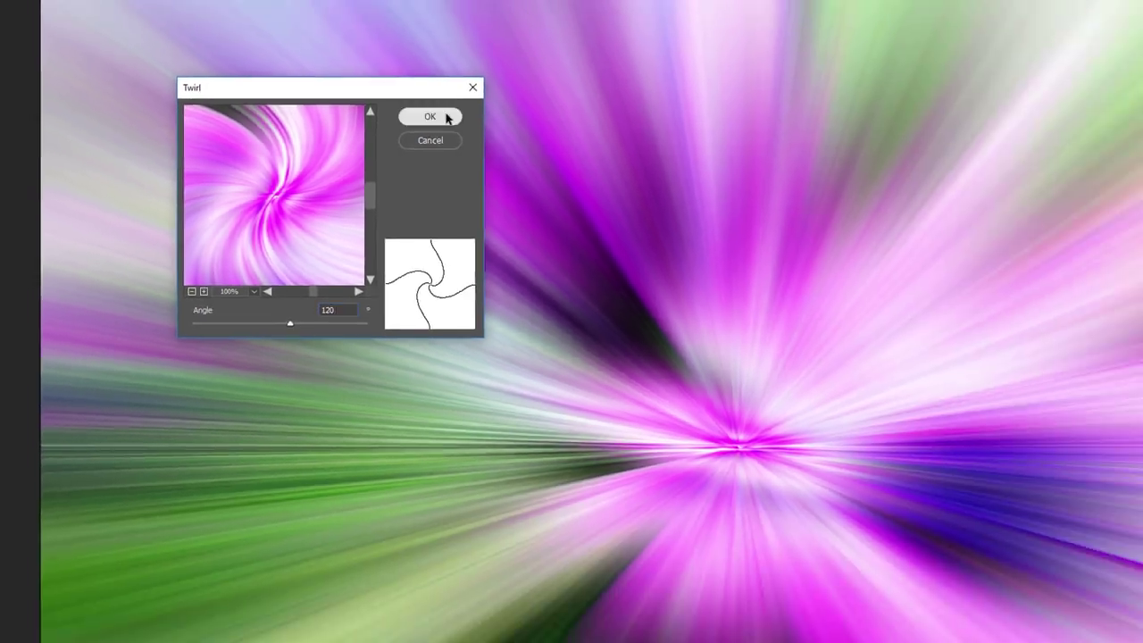
left_click(698, 92)
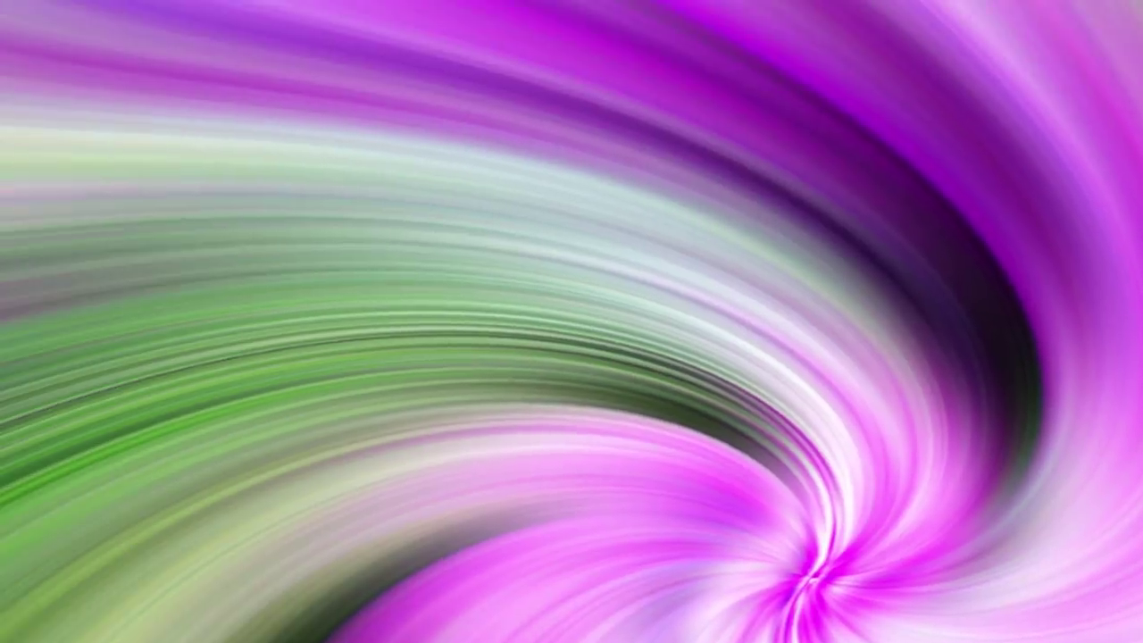
Reopen the Photo layer's Twirl smart filter and try an angle of 290°
double_click(882, 373)
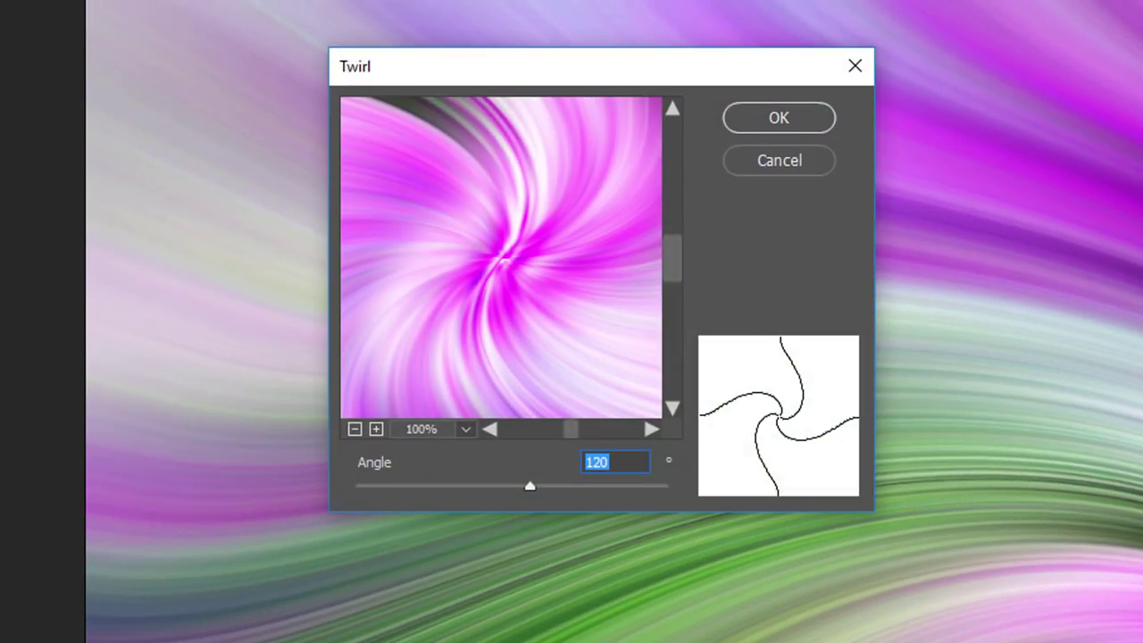
left_click_drag(530, 486, 555, 489)
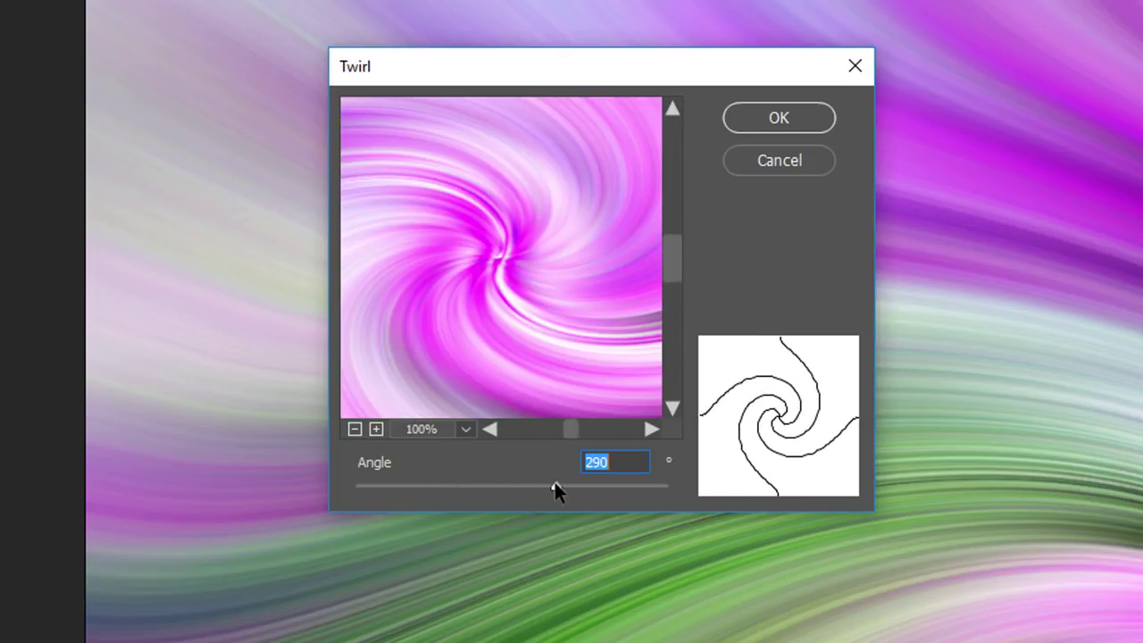
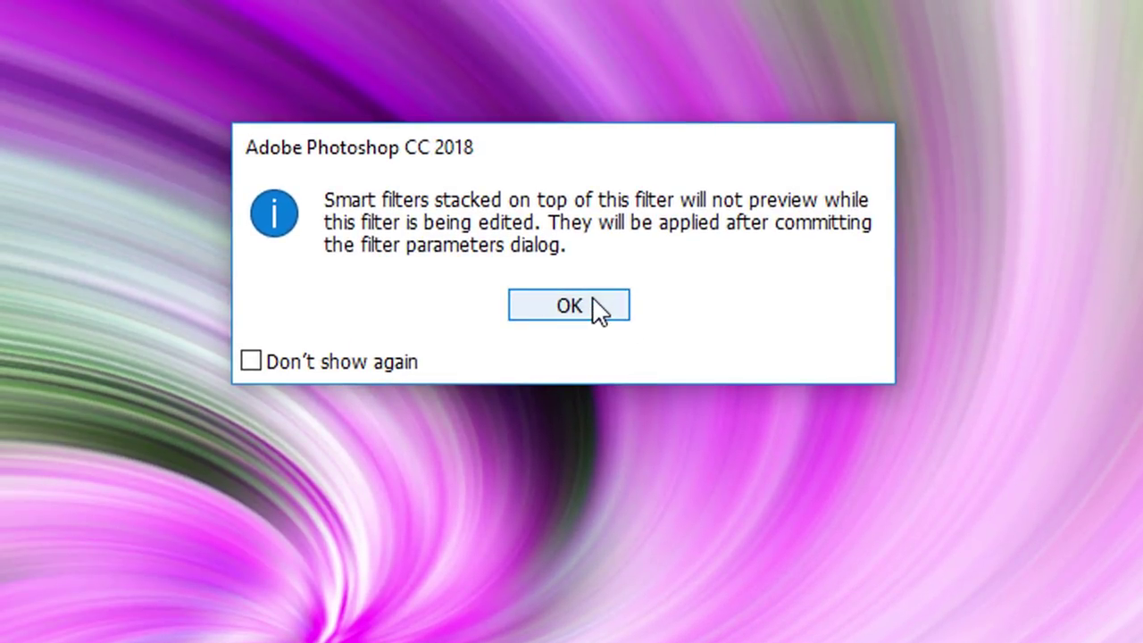
Try the Coarse Dots type in the Photo layer's Mezzotint smart filter
left_click(598, 310)
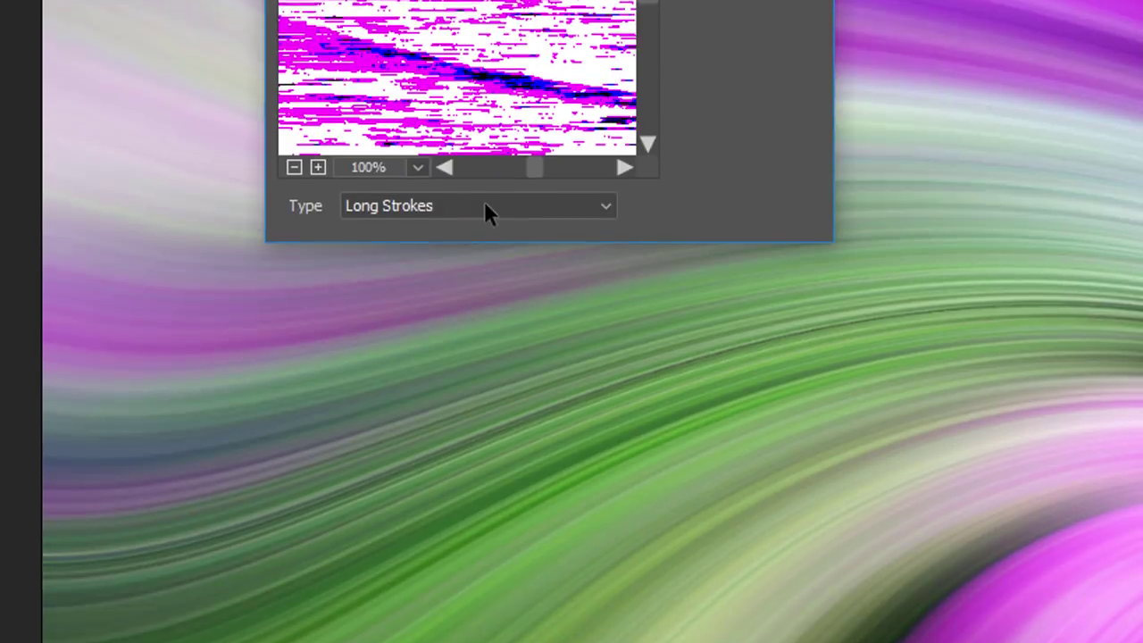
left_click(487, 504)
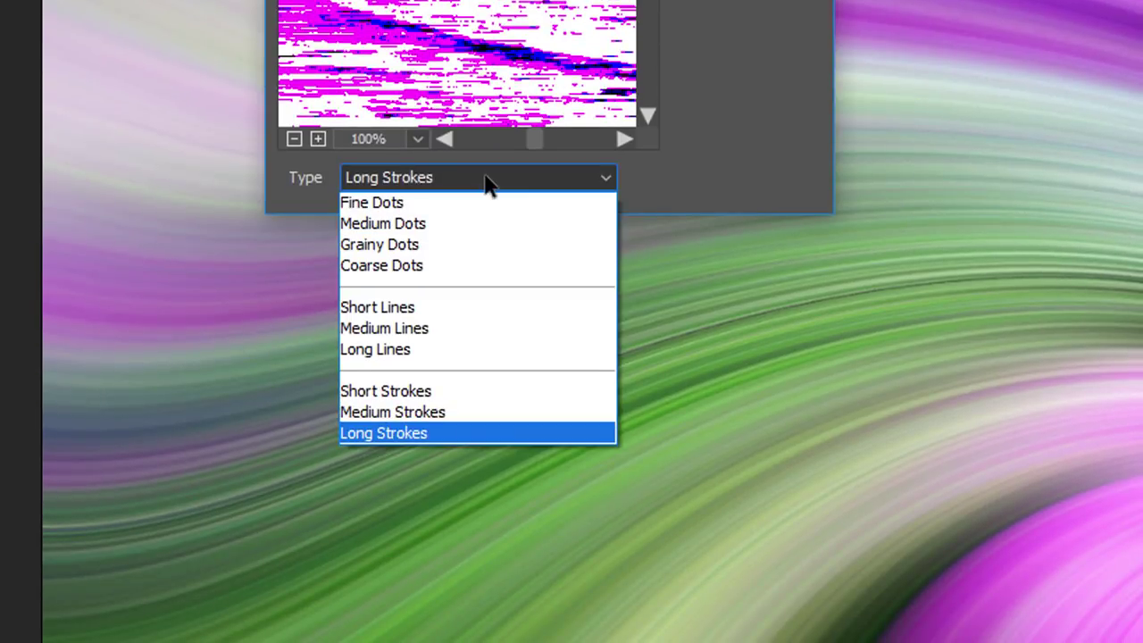
left_click(462, 266)
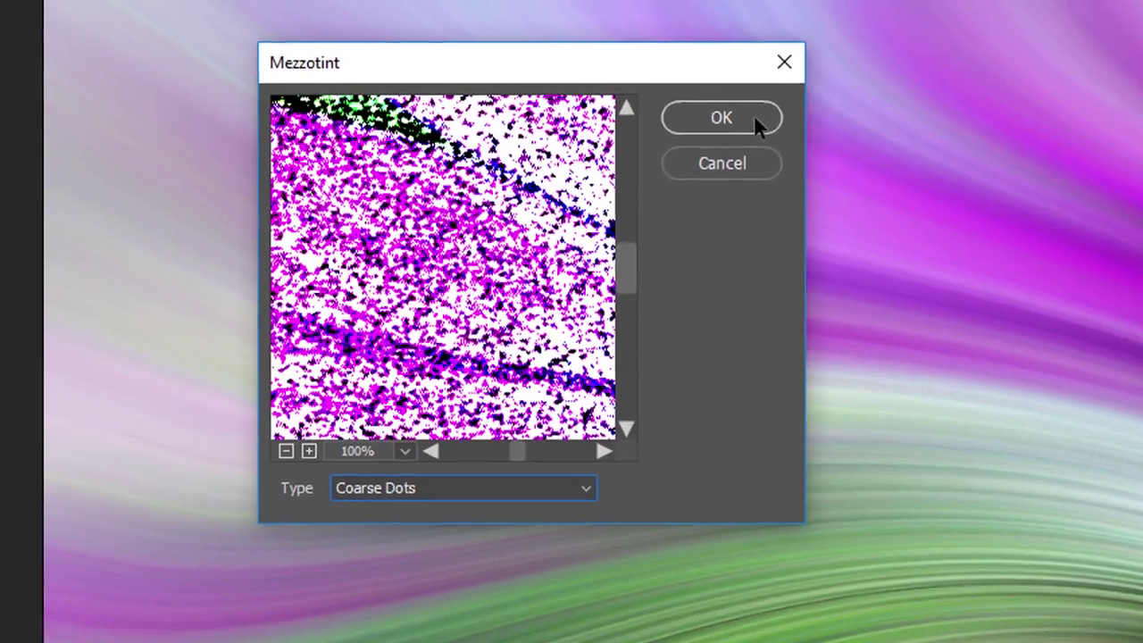
left_click(746, 118)
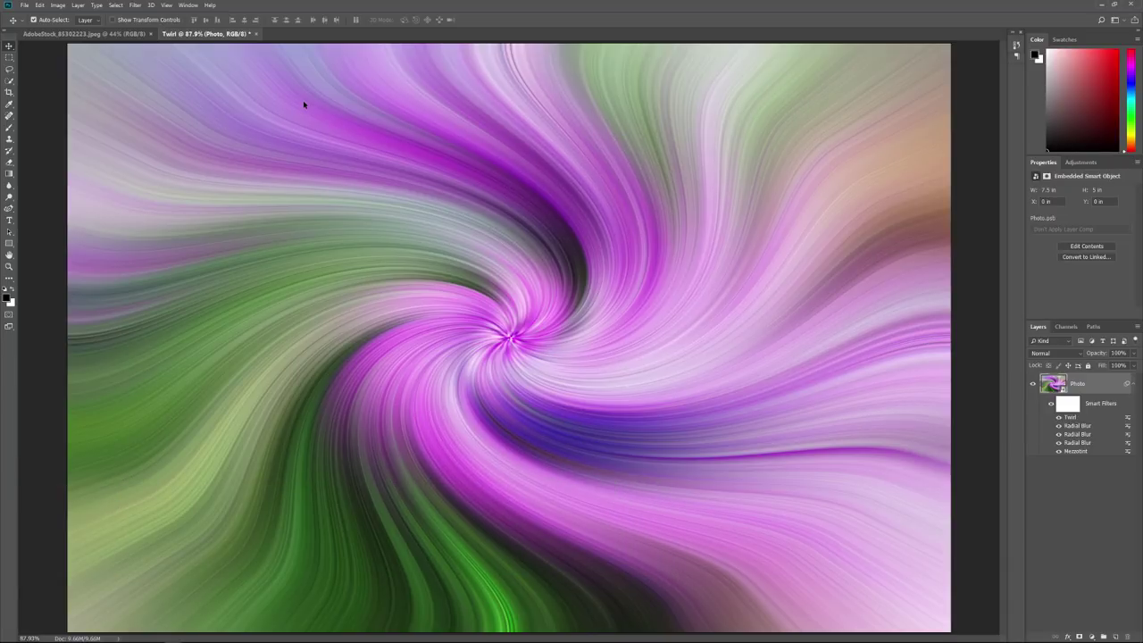
Undo and redo the Photo layer's Mezzotint change to compare both looks, ending with the change undone
key("ctrl+z")
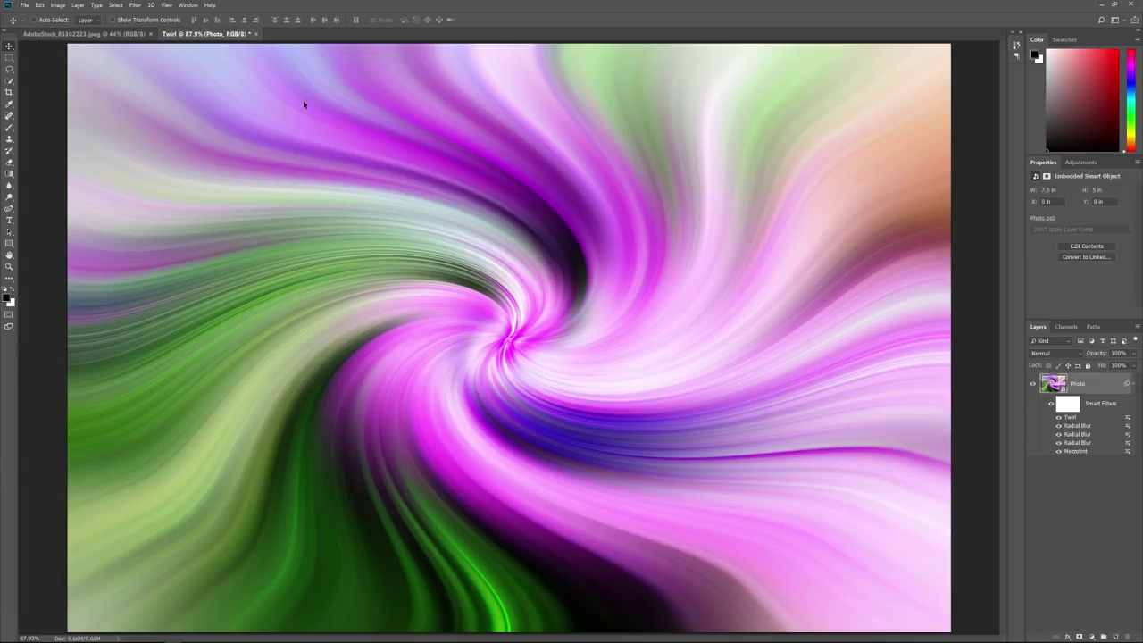
key("ctrl+z")
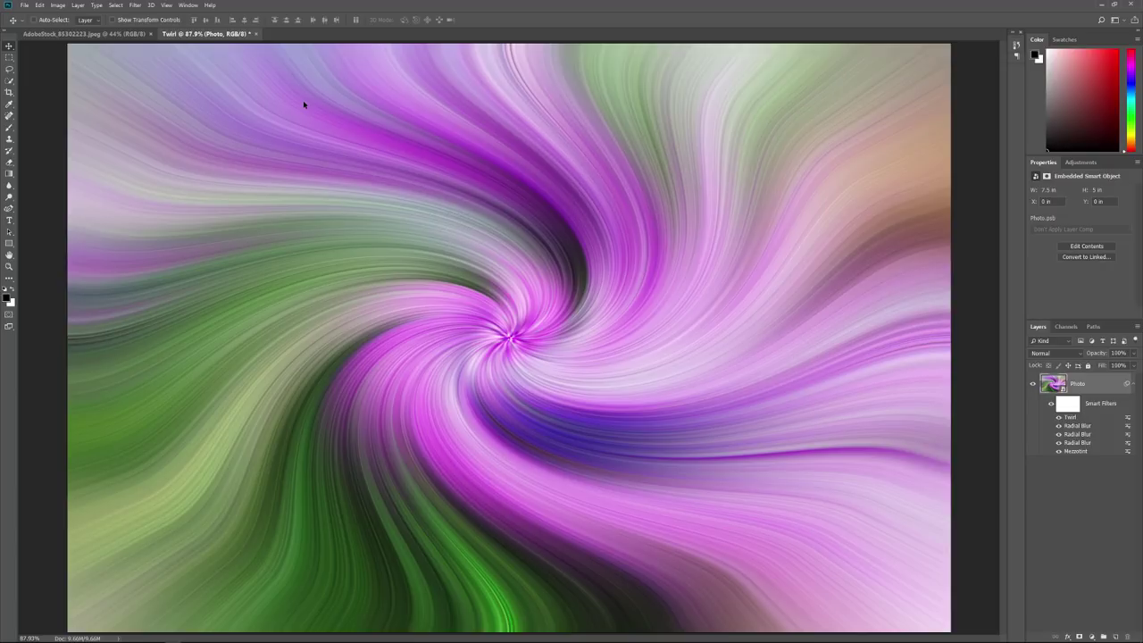
key("ctrl+z")
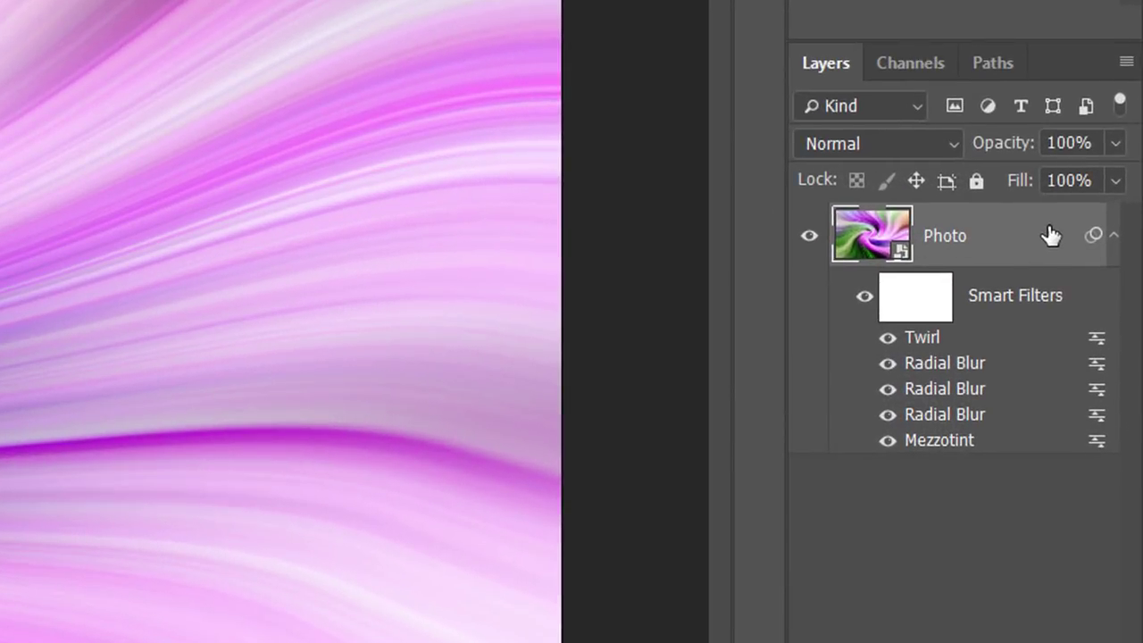
Duplicate the Photo layer and set the Twirl smart filter's angle on the copy to -120°
left_click_drag(1052, 235, 1063, 630)
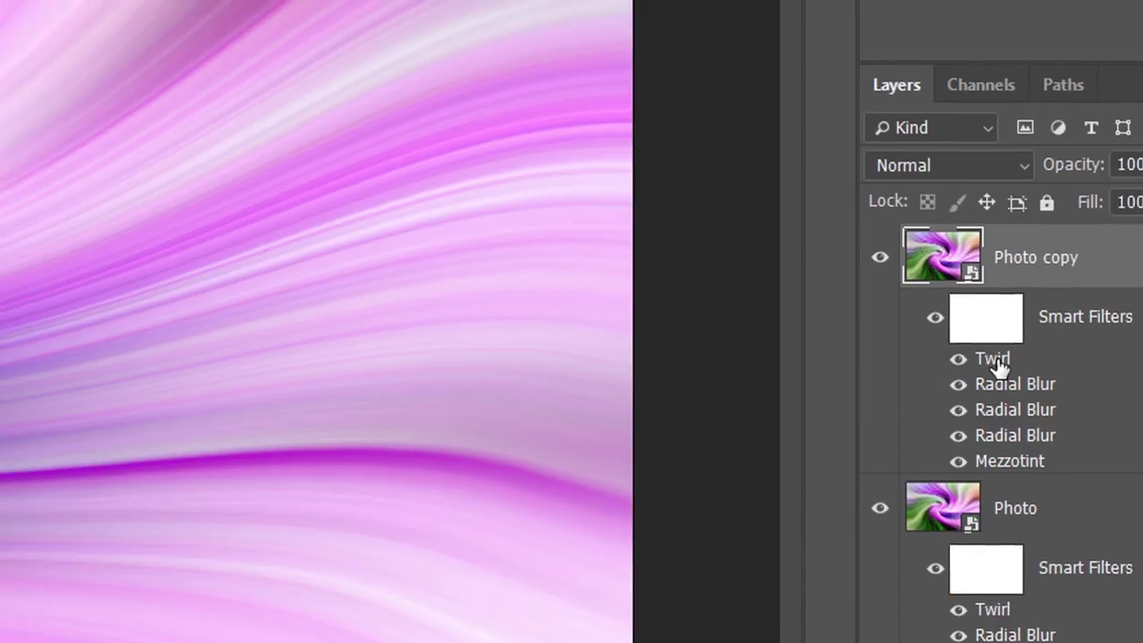
double_click(993, 359)
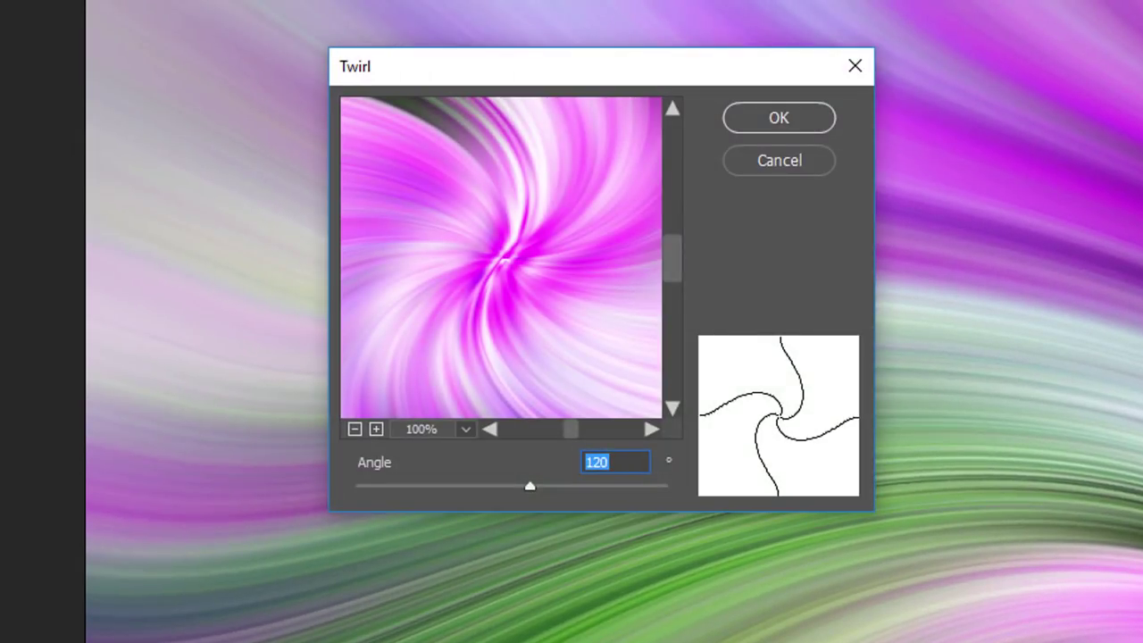
left_click_drag(530, 485, 476, 484)
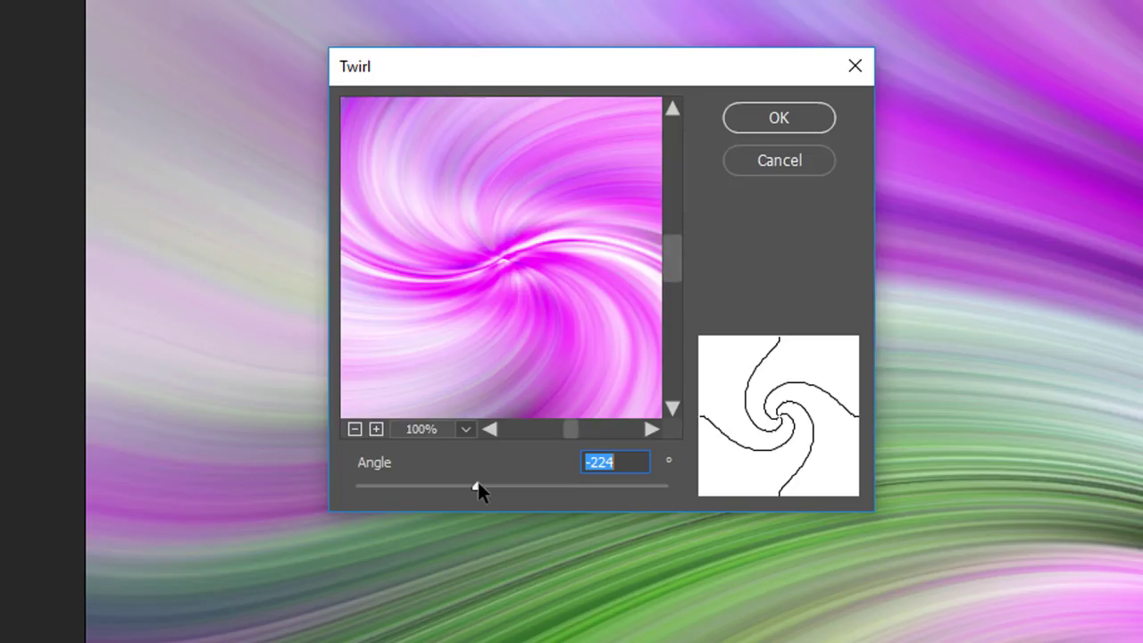
key("BackSpace")
type("-120")
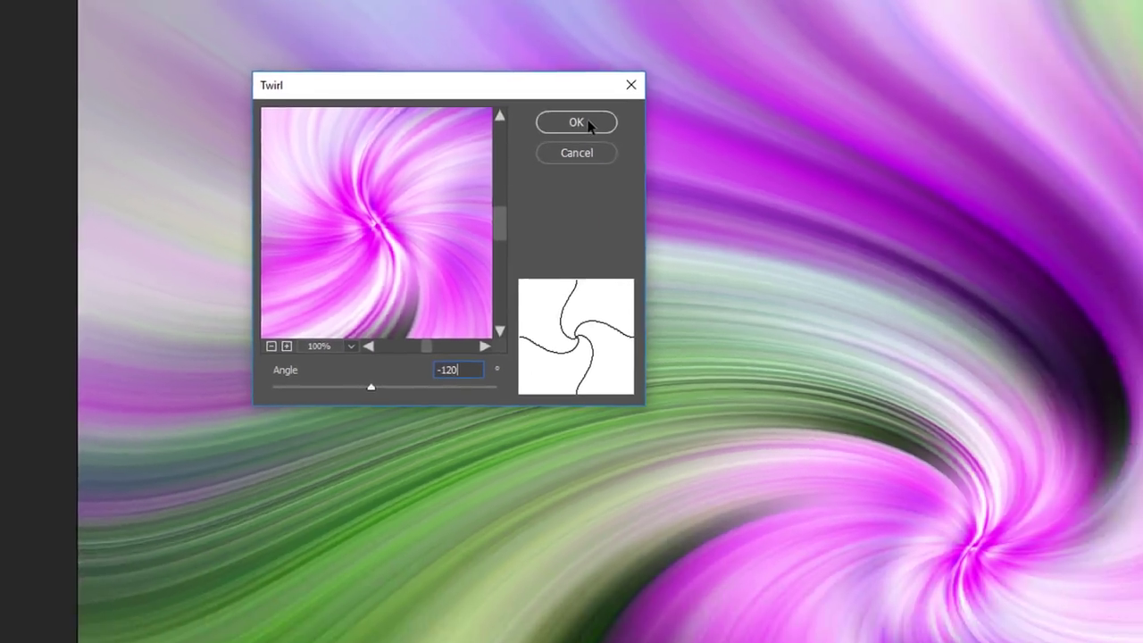
left_click(576, 122)
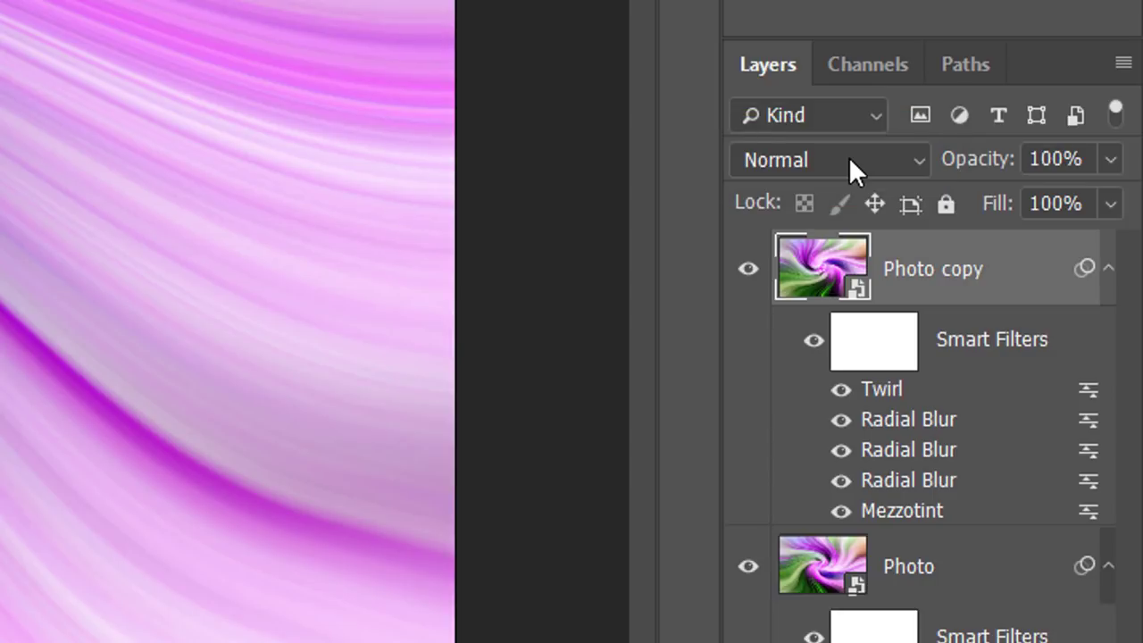
Compare the Darken, Lighten and Pin Light blend modes on the Photo copy layer and settle on Lighten
left_click(848, 158)
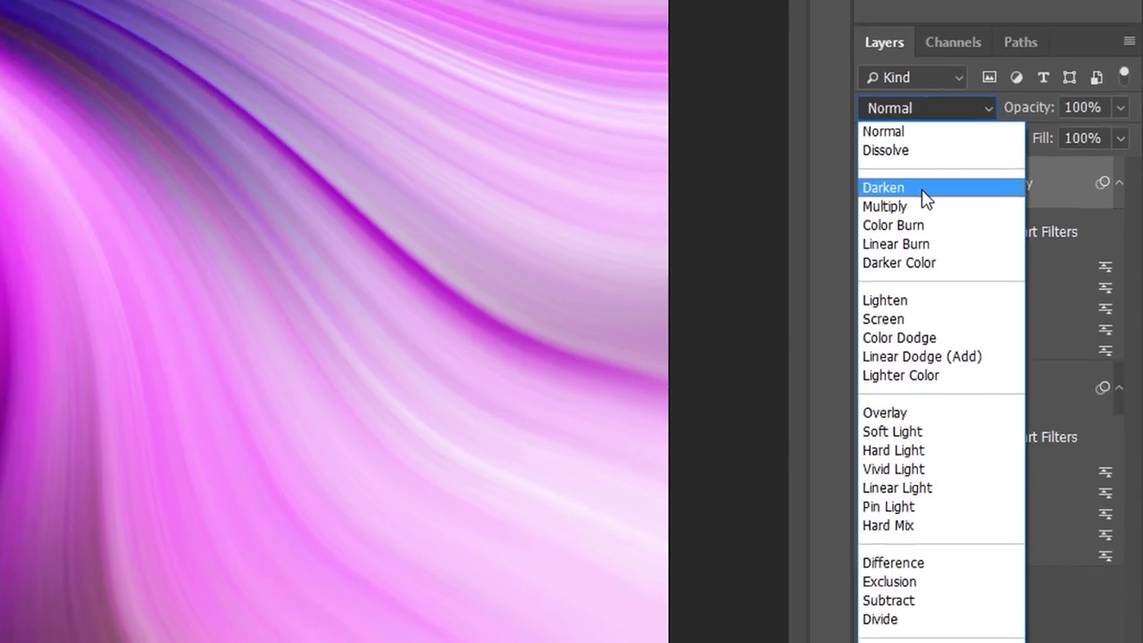
left_click(910, 173)
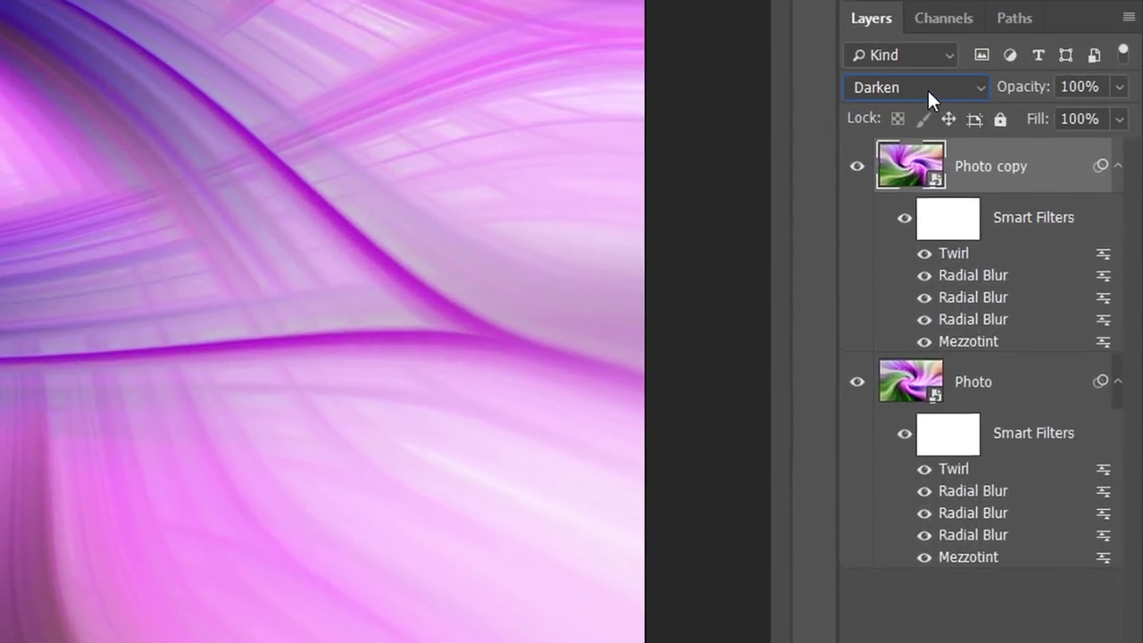
left_click(1059, 353)
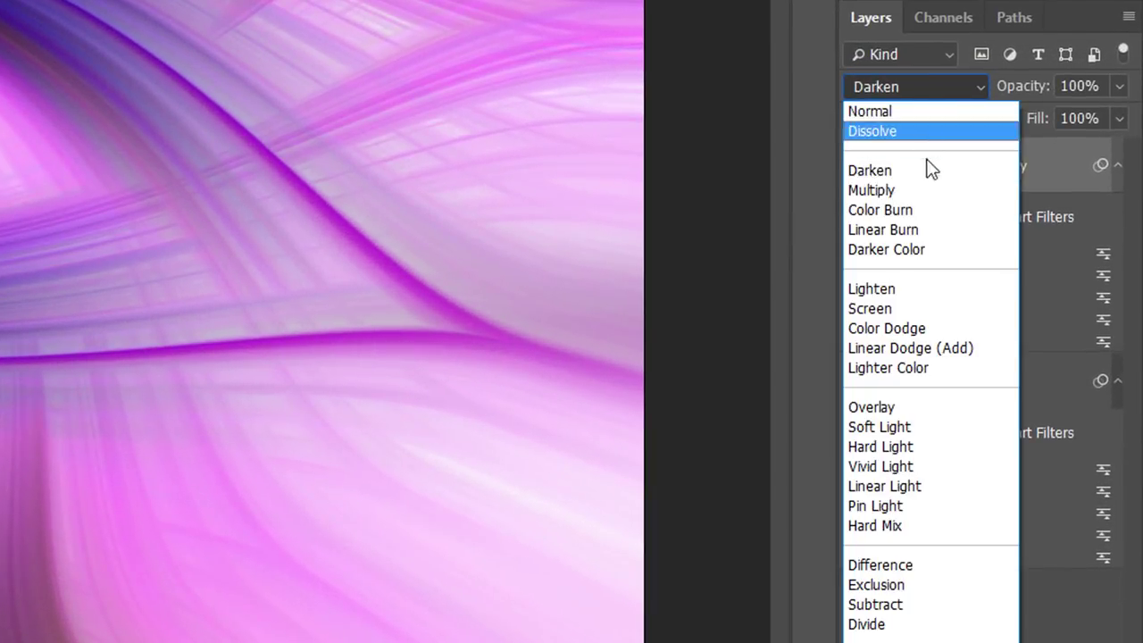
left_click(913, 287)
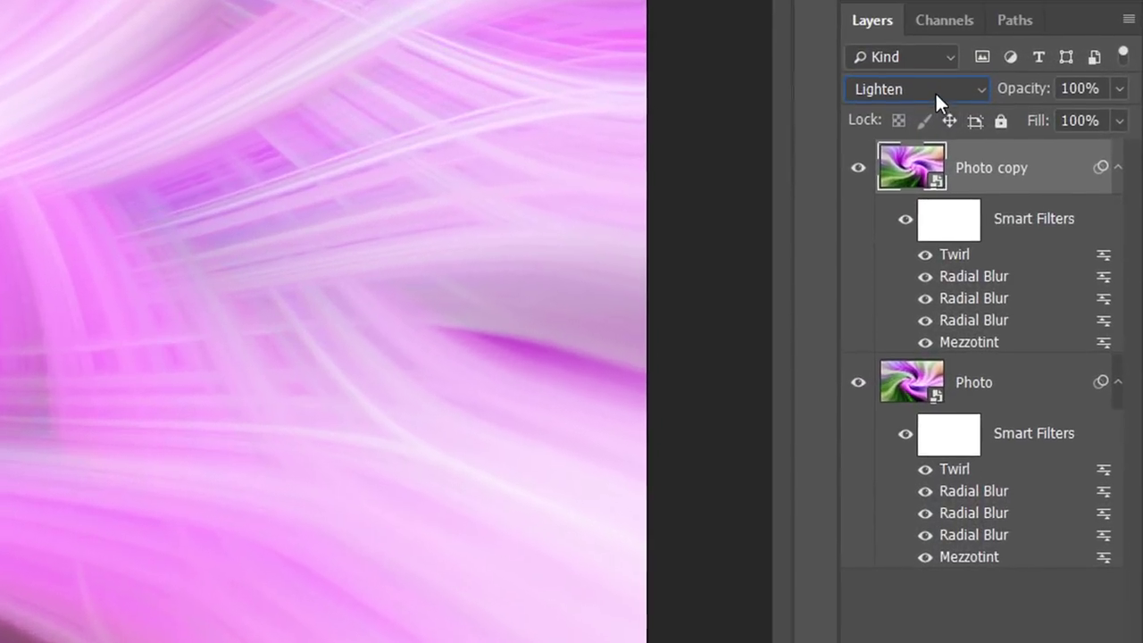
left_click(1064, 355)
left_click(927, 506)
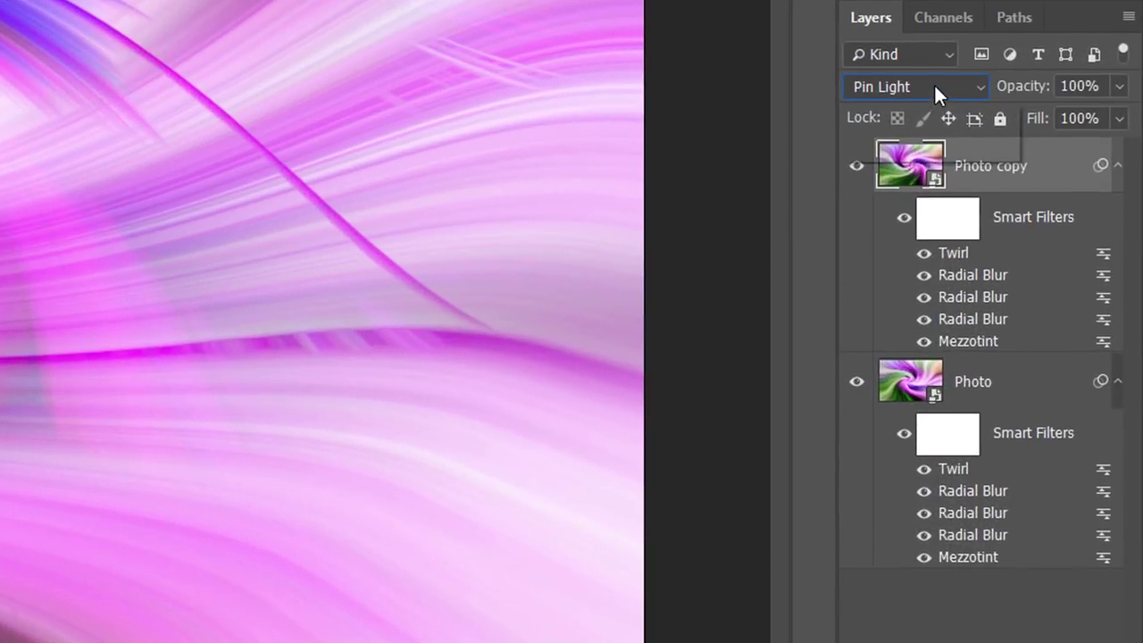
left_click(1063, 355)
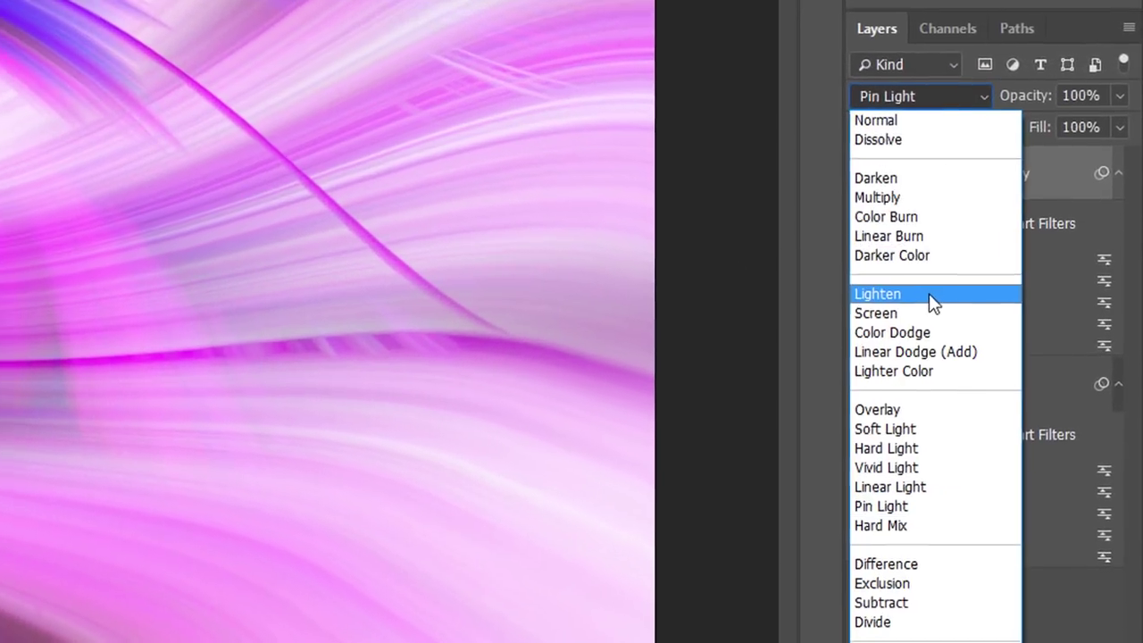
left_click(933, 290)
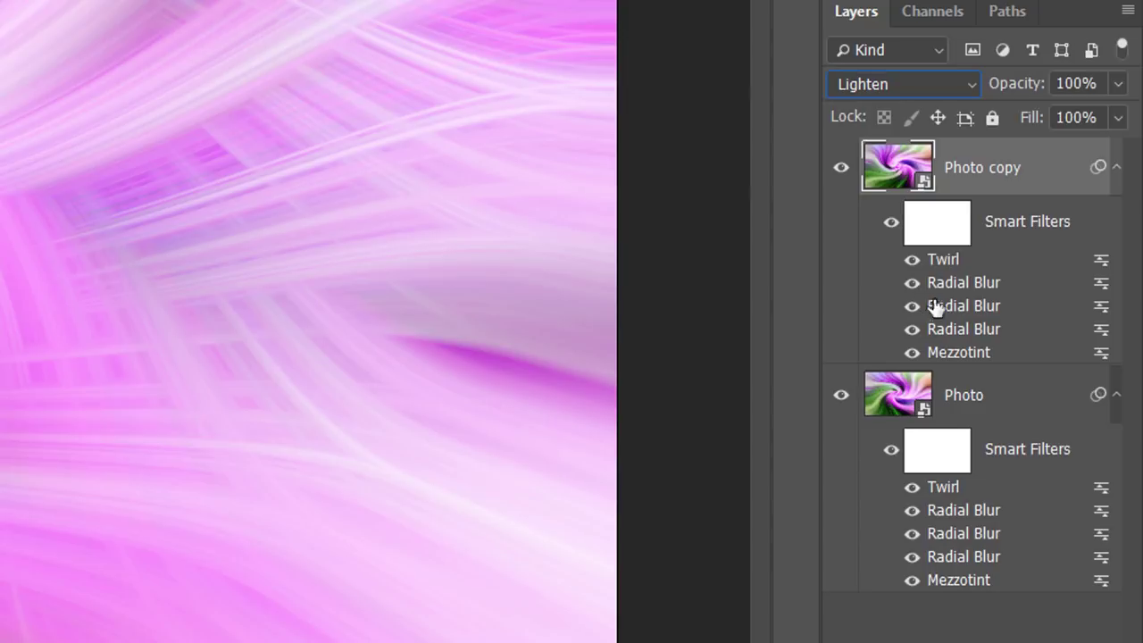
Try the Coarse Dots type in the Photo copy layer's Mezzotint smart filter and undo it for comparison
double_click(959, 353)
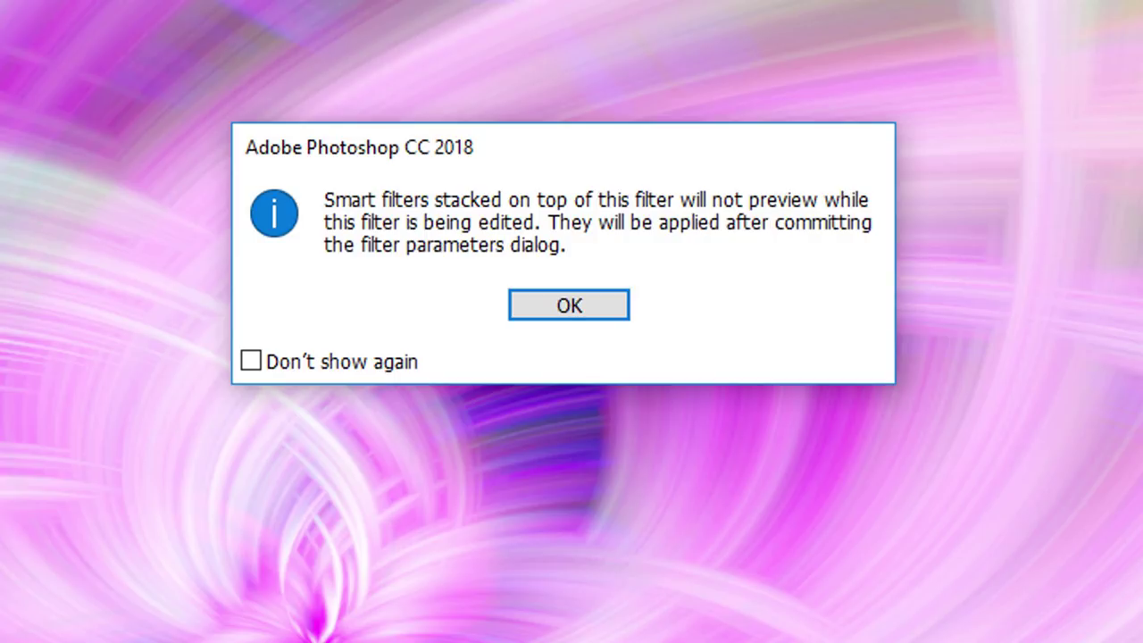
left_click(581, 307)
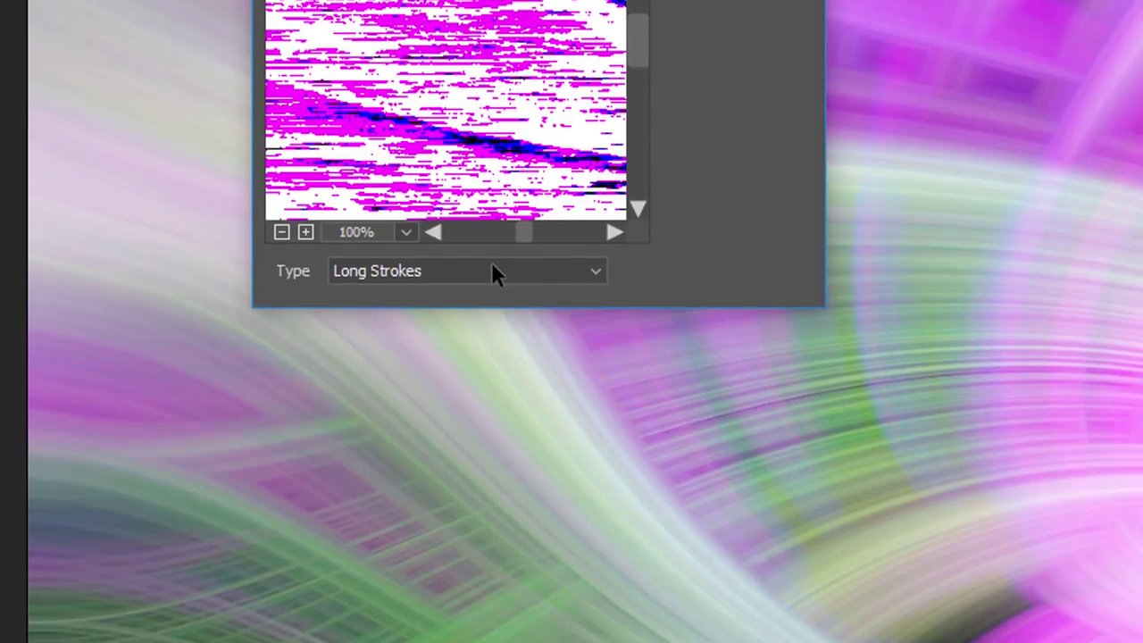
left_click(493, 506)
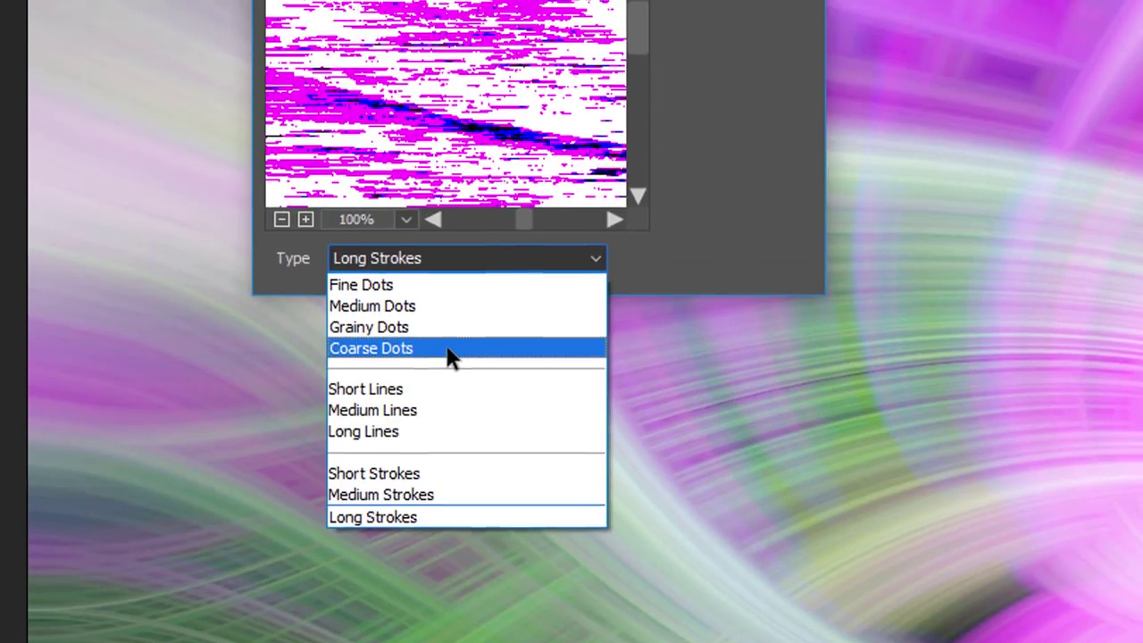
left_click(449, 298)
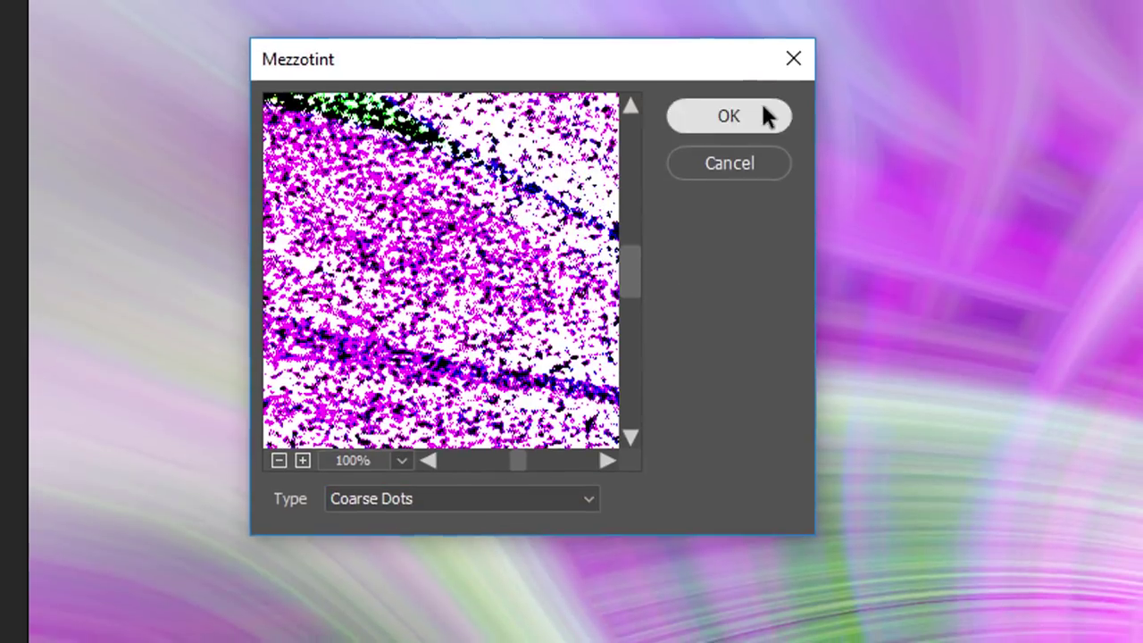
left_click(765, 116)
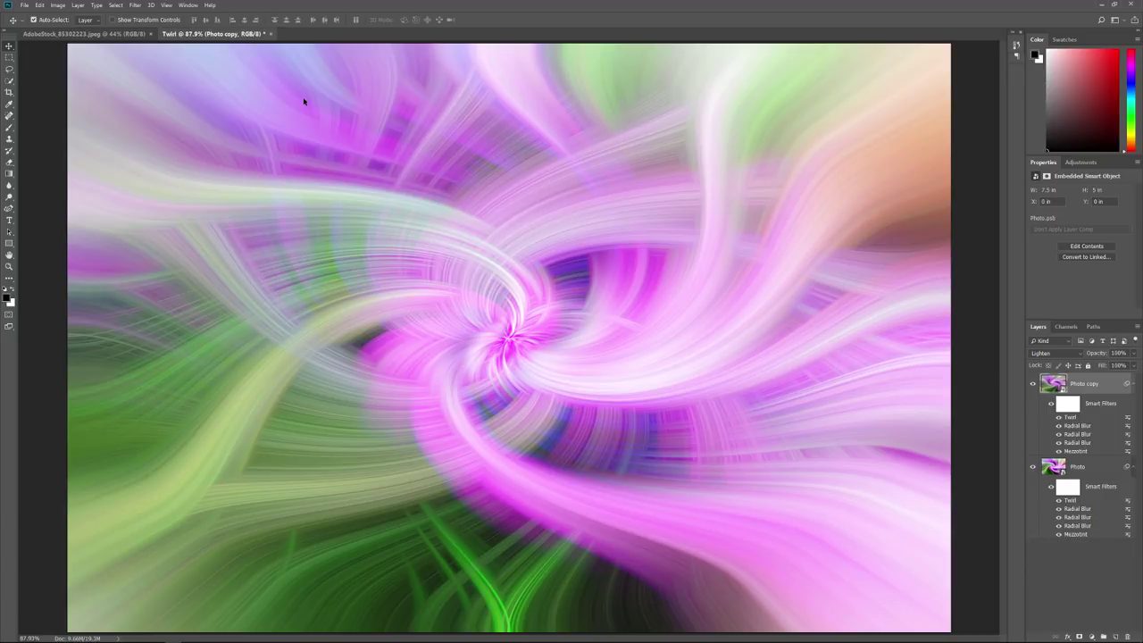
key("ctrl+z")
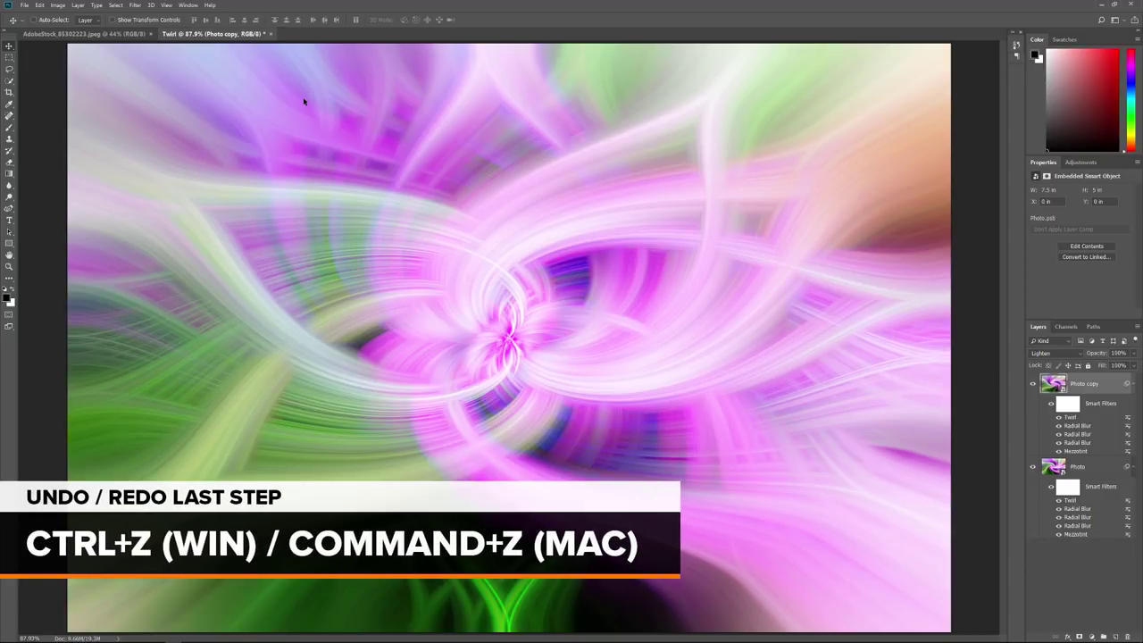
Toggle the last Mezzotint change on the Photo copy layer off and on to compare the two looks
key("ctrl+z")
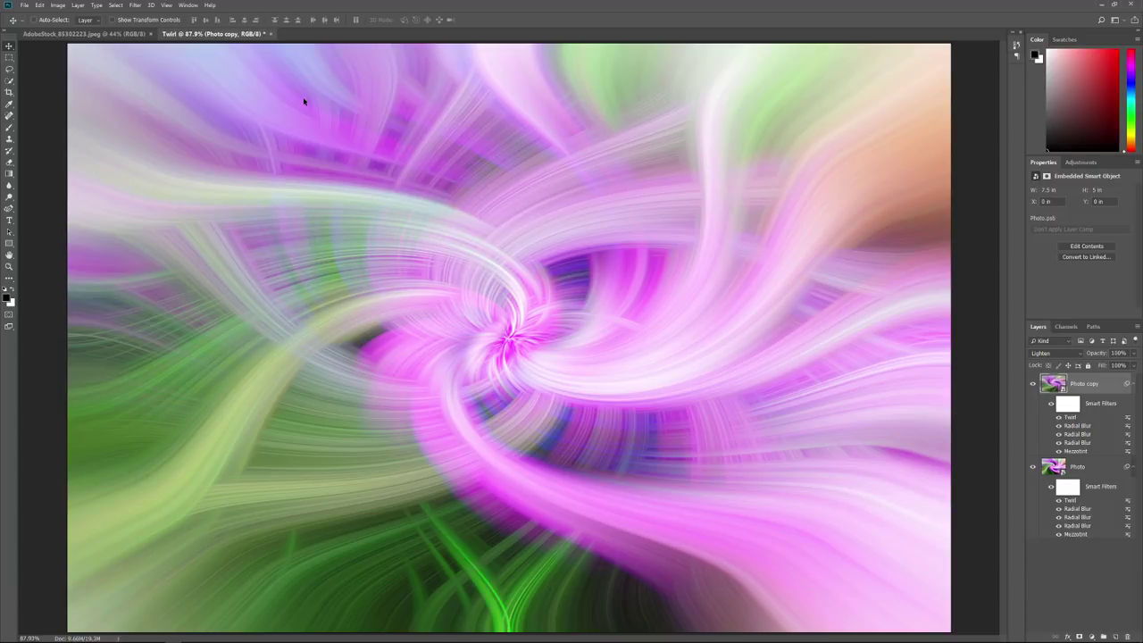
key("ctrl+z")
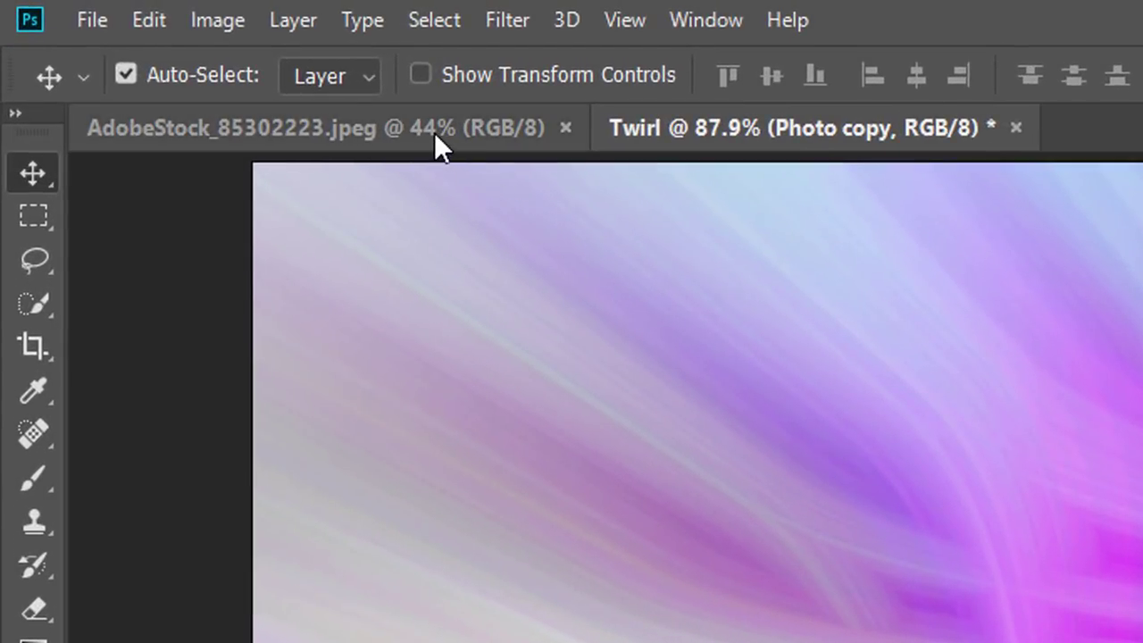
Select the entire image in the original AdobeStock_85302223.jpeg document and copy it
left_click(436, 135)
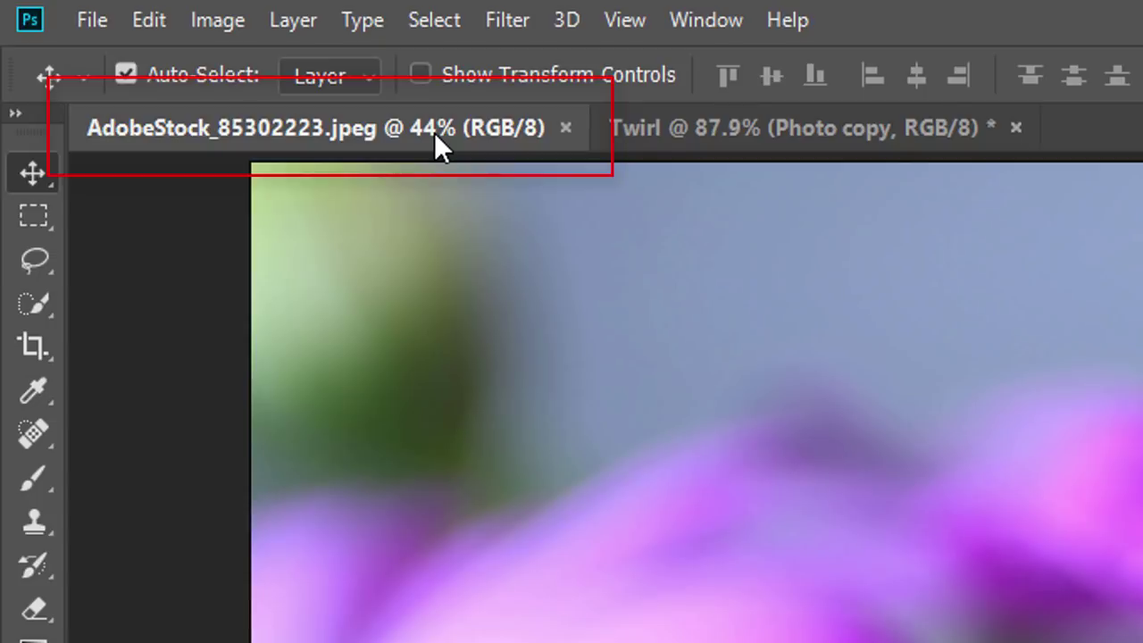
left_click(460, 23)
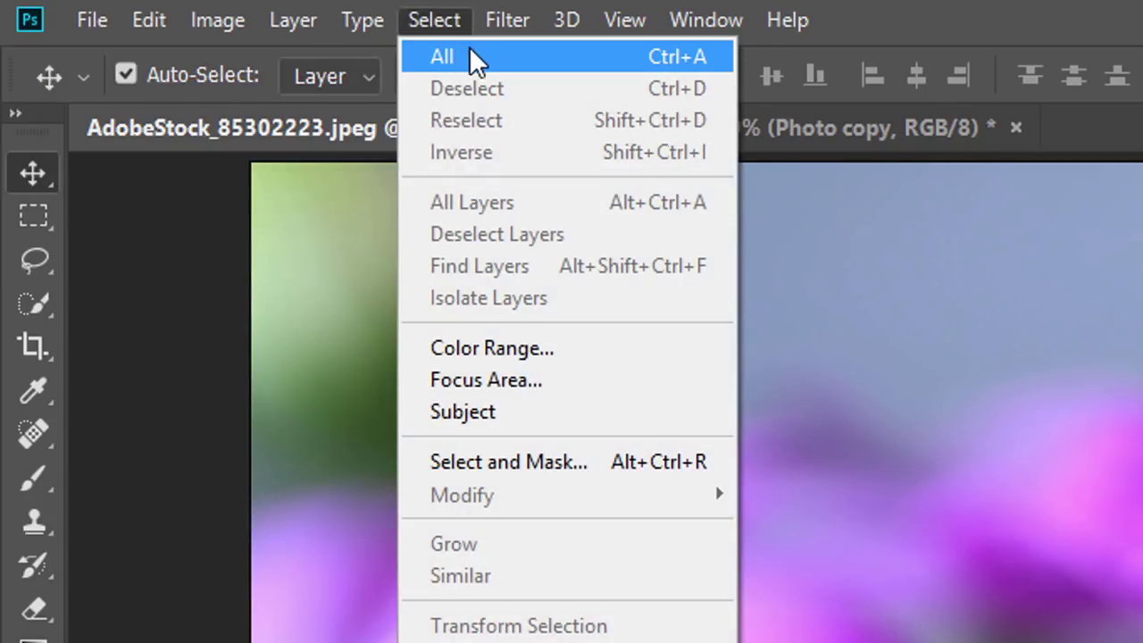
left_click(479, 51)
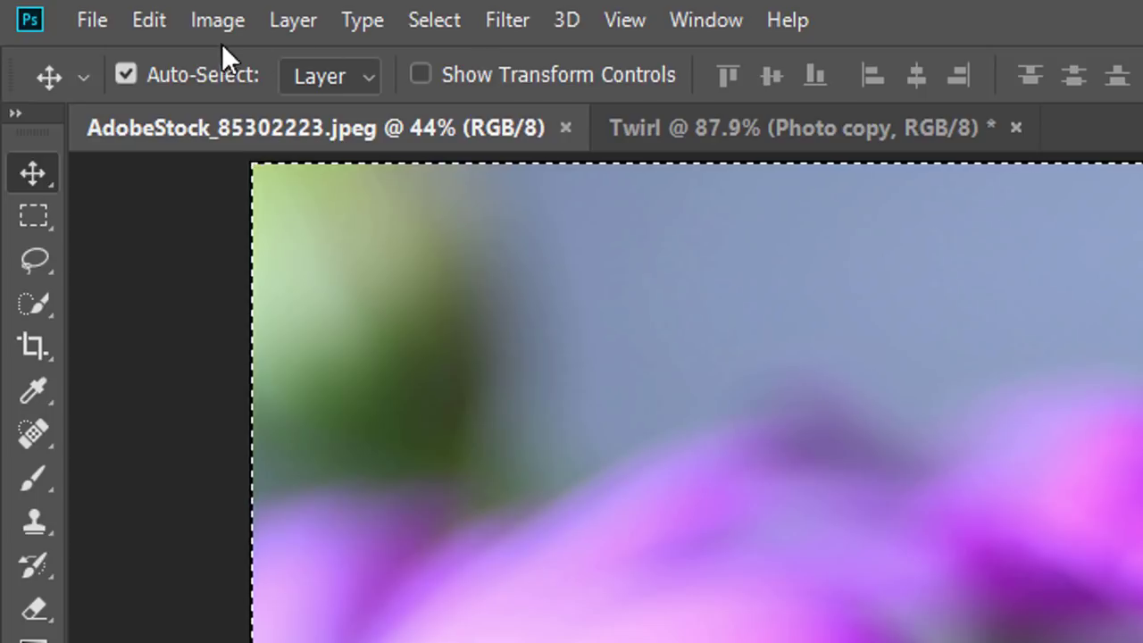
left_click(166, 25)
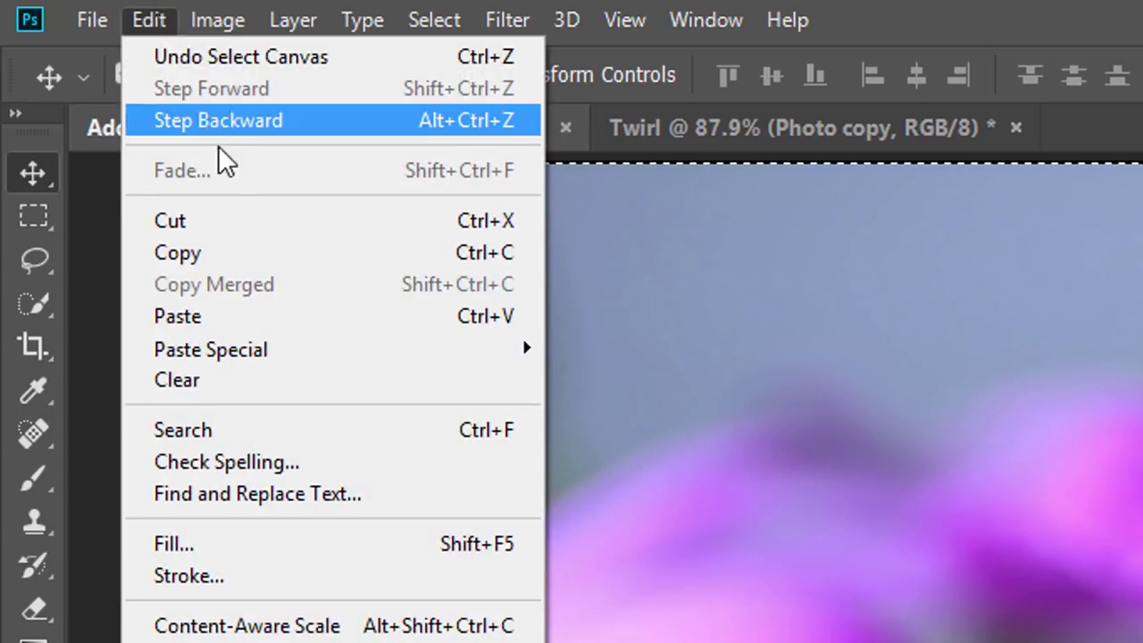
left_click(223, 250)
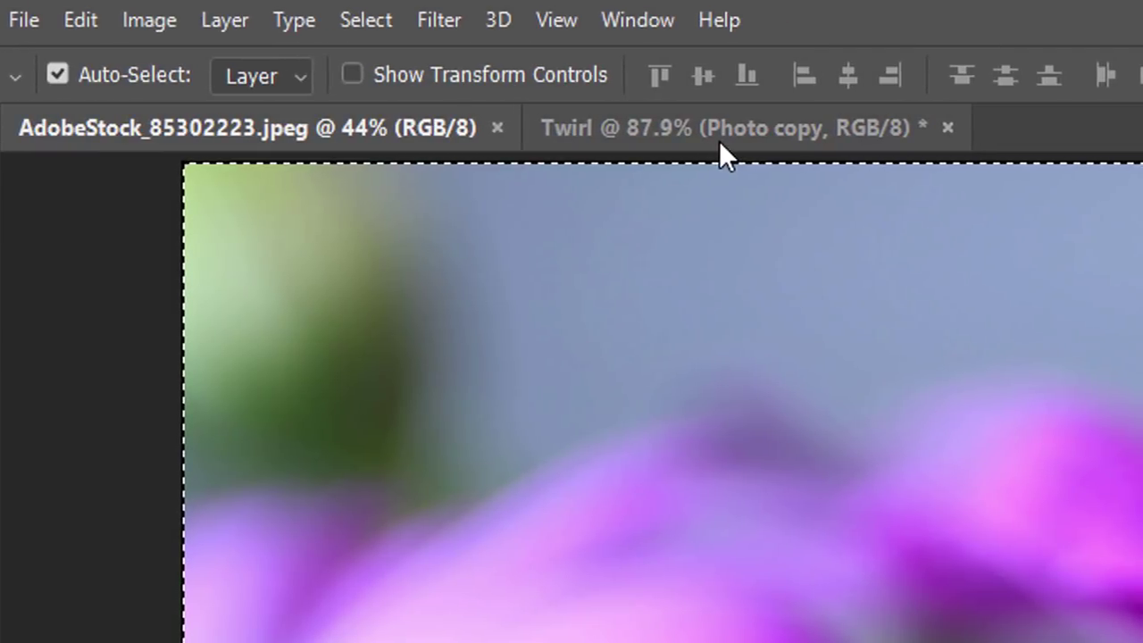
Open the Photo copy layer's Smart Object contents from the Twirl document and paste the full-size photo into them
left_click(719, 140)
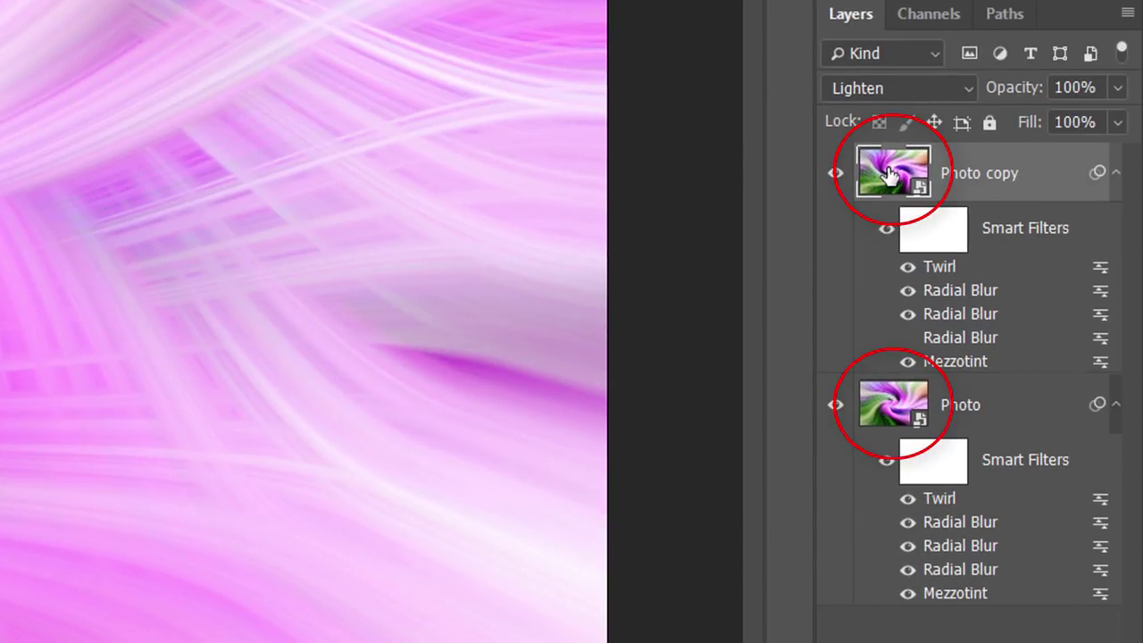
double_click(891, 174)
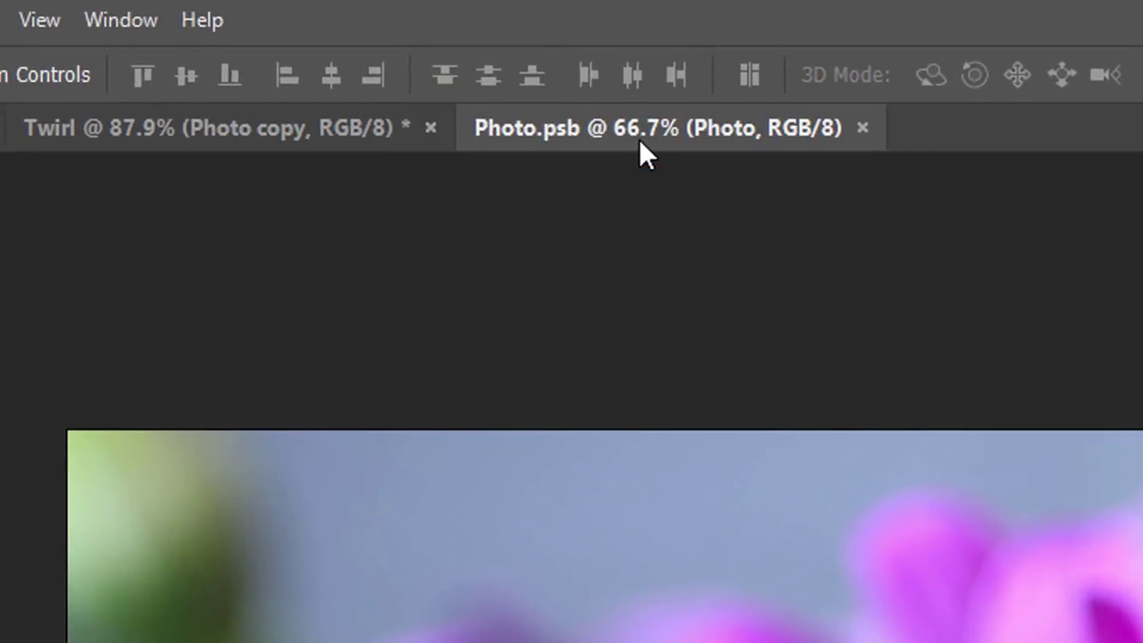
left_click(148, 19)
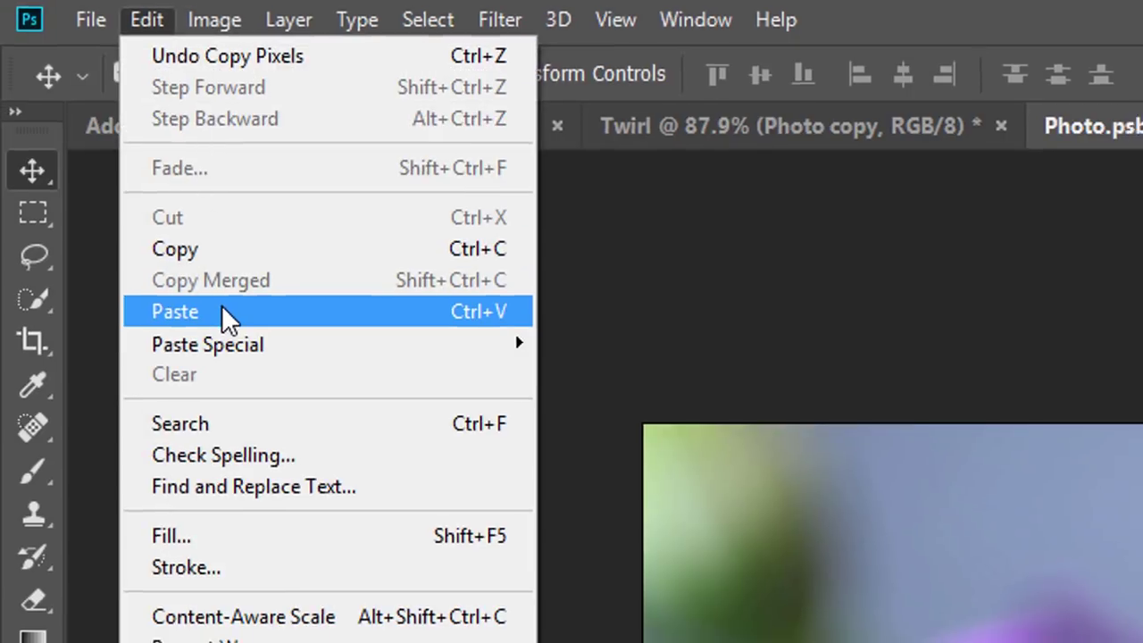
left_click(223, 316)
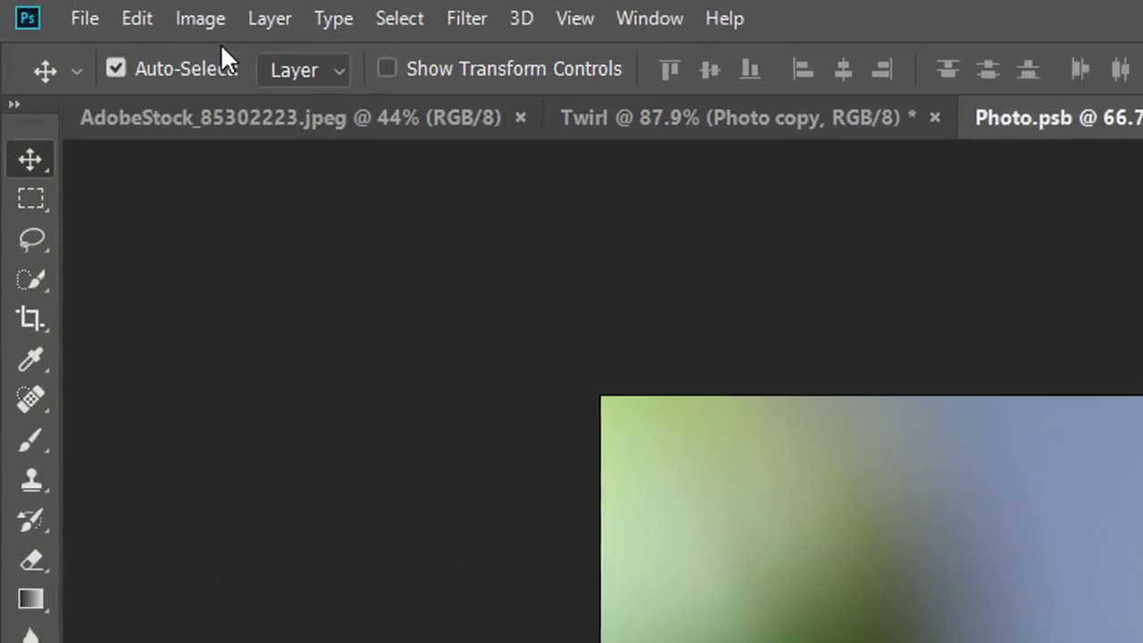
Expand the Photo.psb canvas with Reveal All to include the whole pasted photo, and fit it on screen
left_click(62, 6)
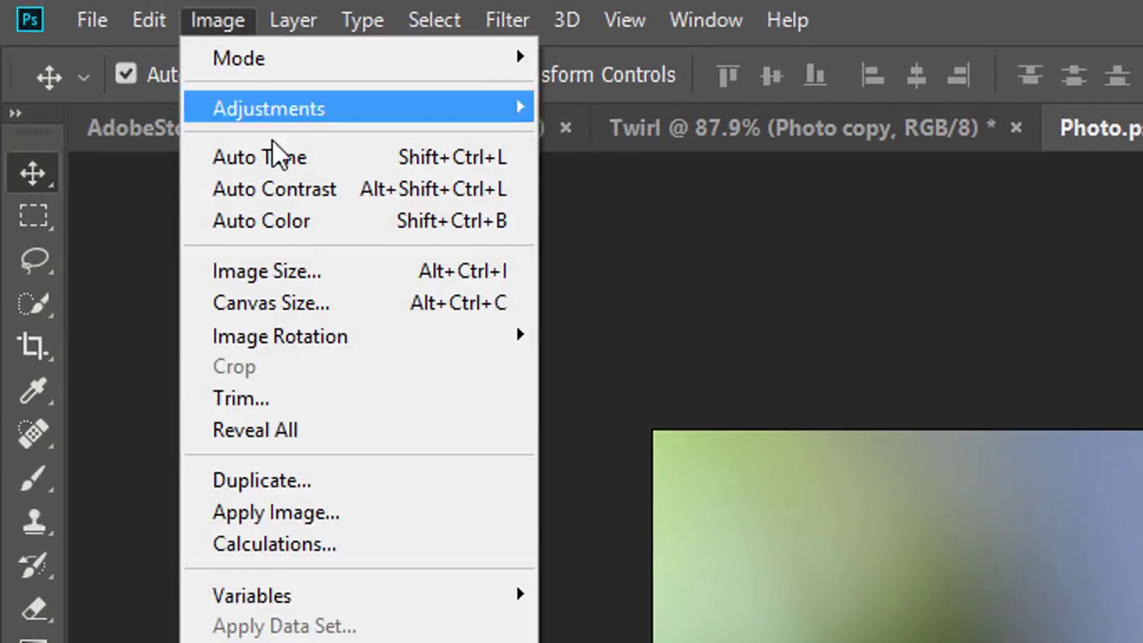
left_click(329, 427)
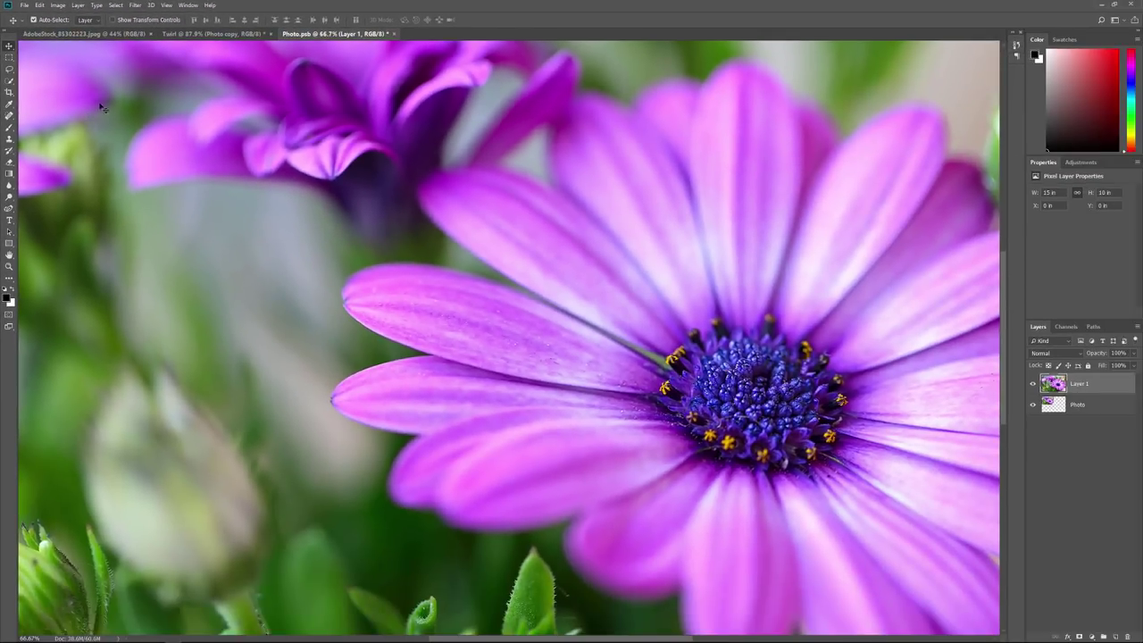
left_click(173, 9)
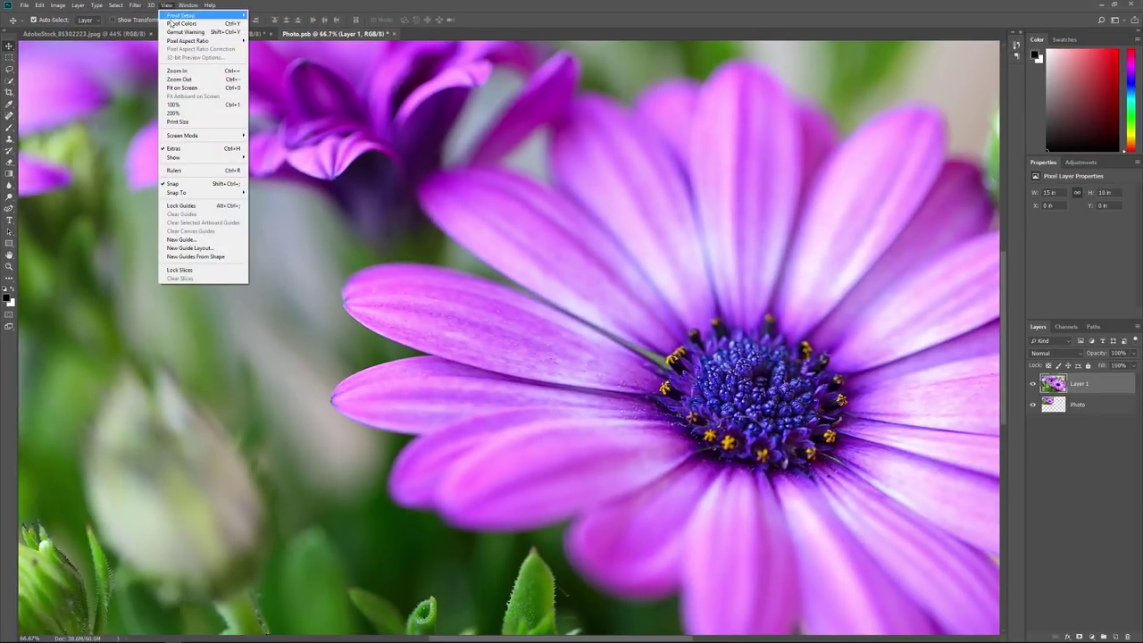
left_click(203, 88)
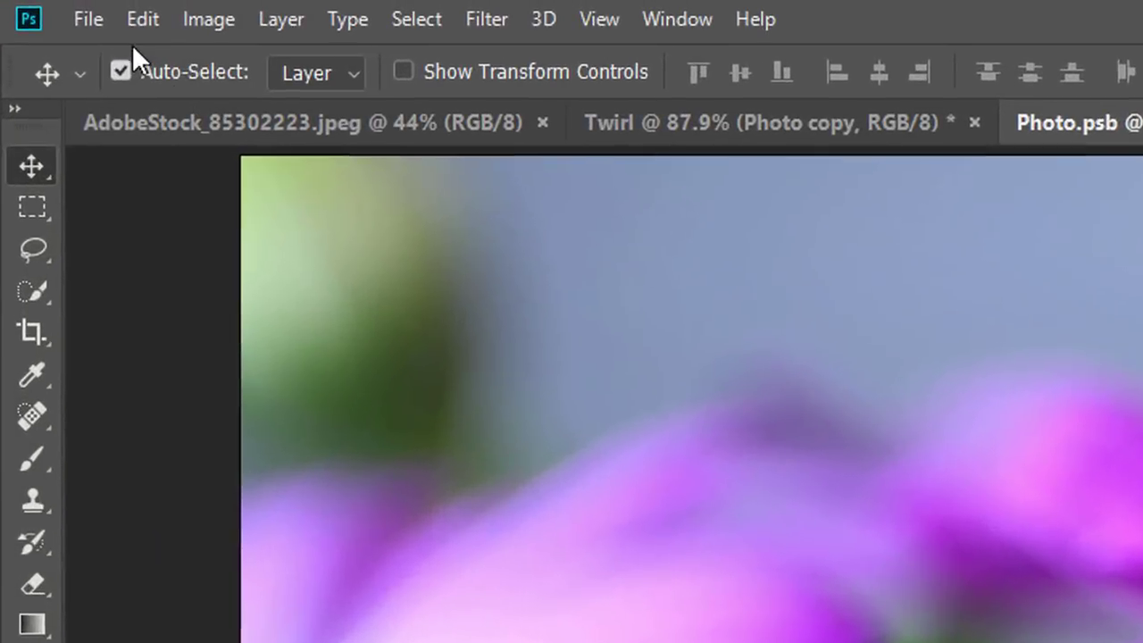
Save the edited Photo.psb Smart Object contents and close that document
left_click(24, 5)
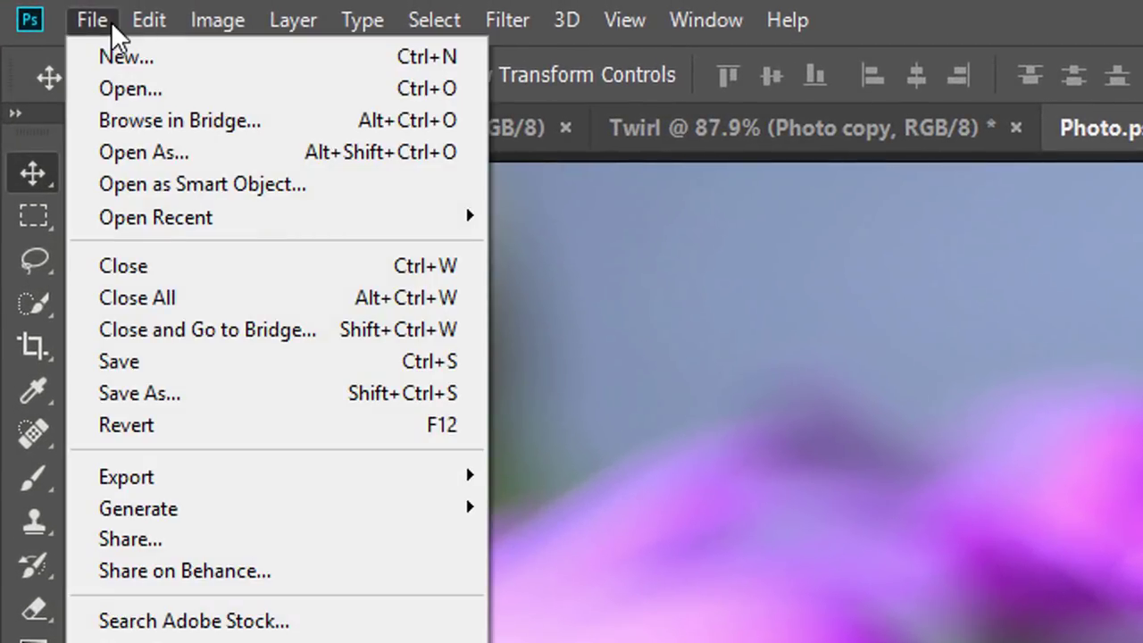
left_click(189, 357)
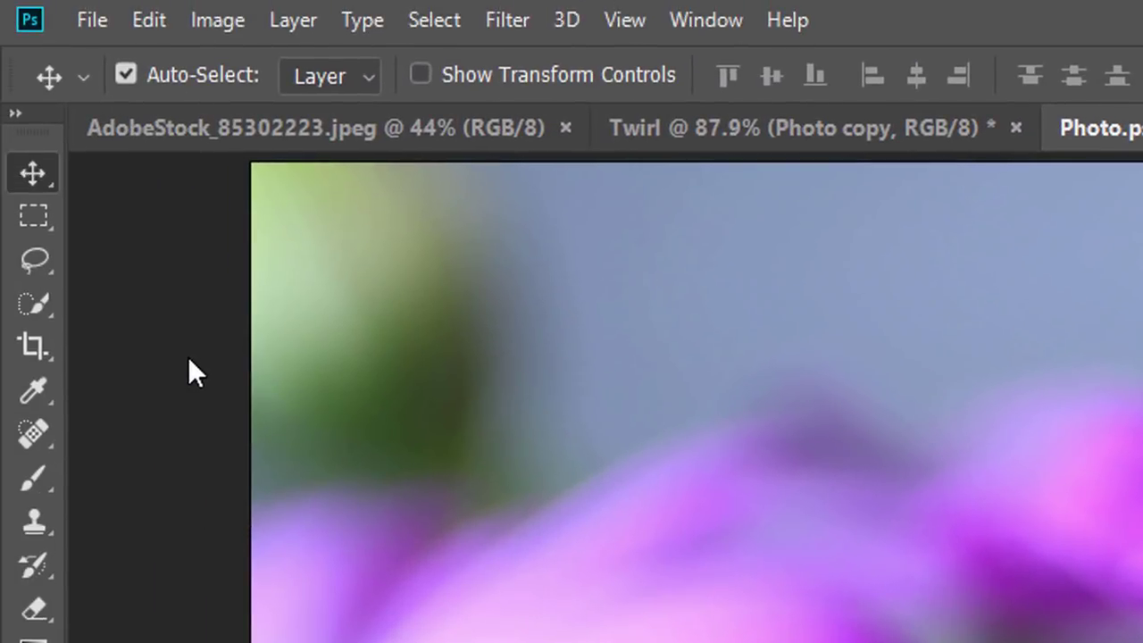
left_click(97, 20)
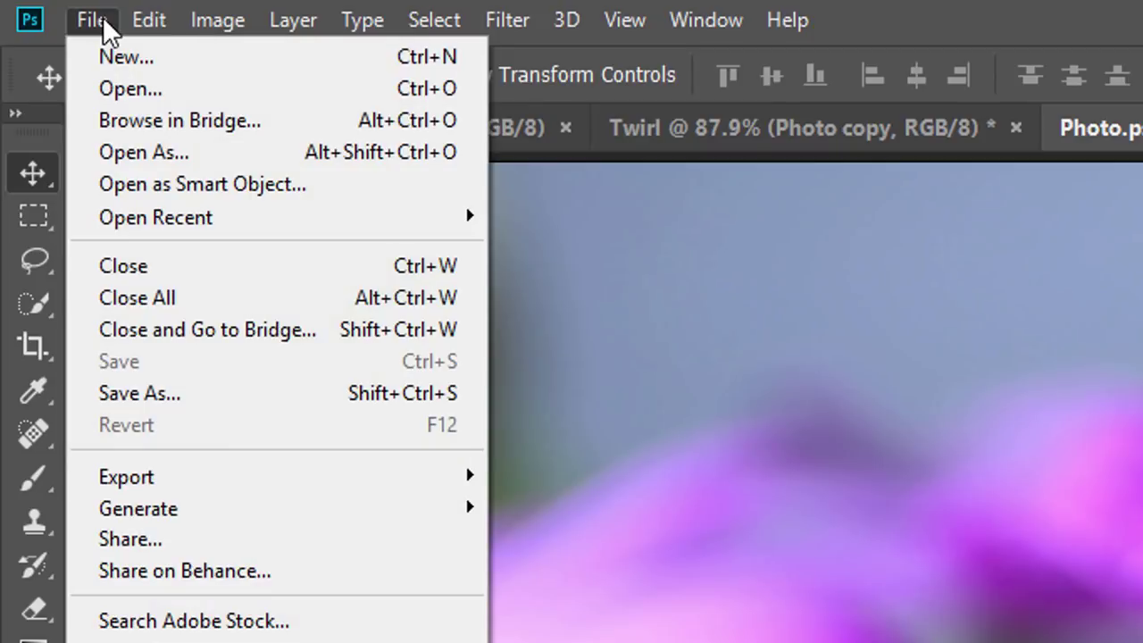
left_click(189, 265)
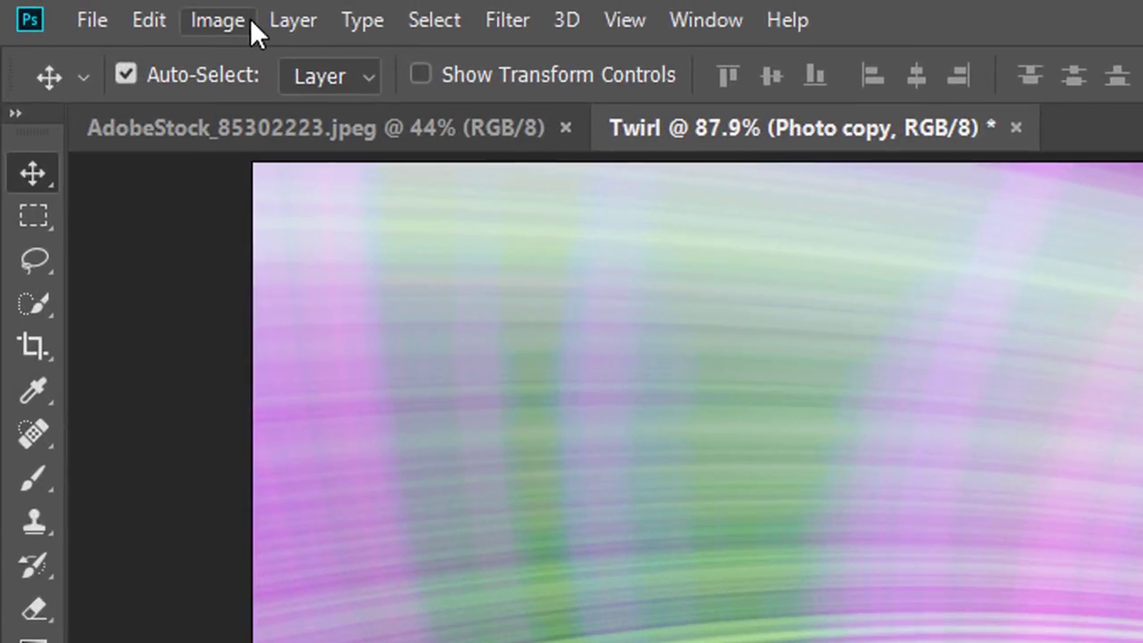
Expand the Twirl document's canvas with Reveal All to fit the enlarged Smart Objects, and fit the artwork on screen
left_click(63, 5)
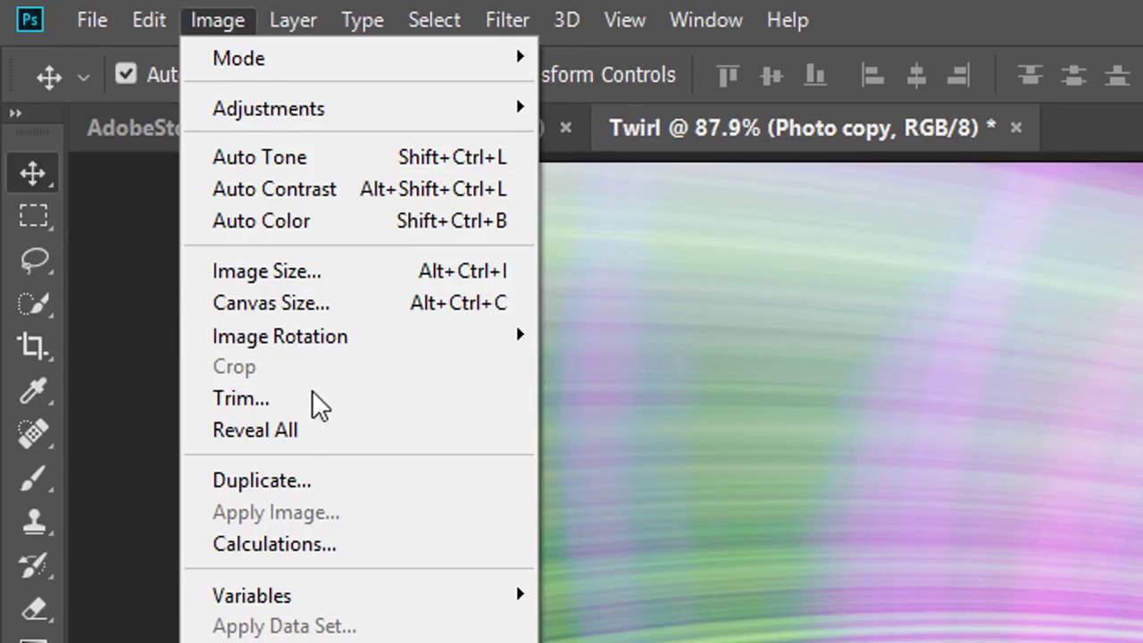
left_click(333, 431)
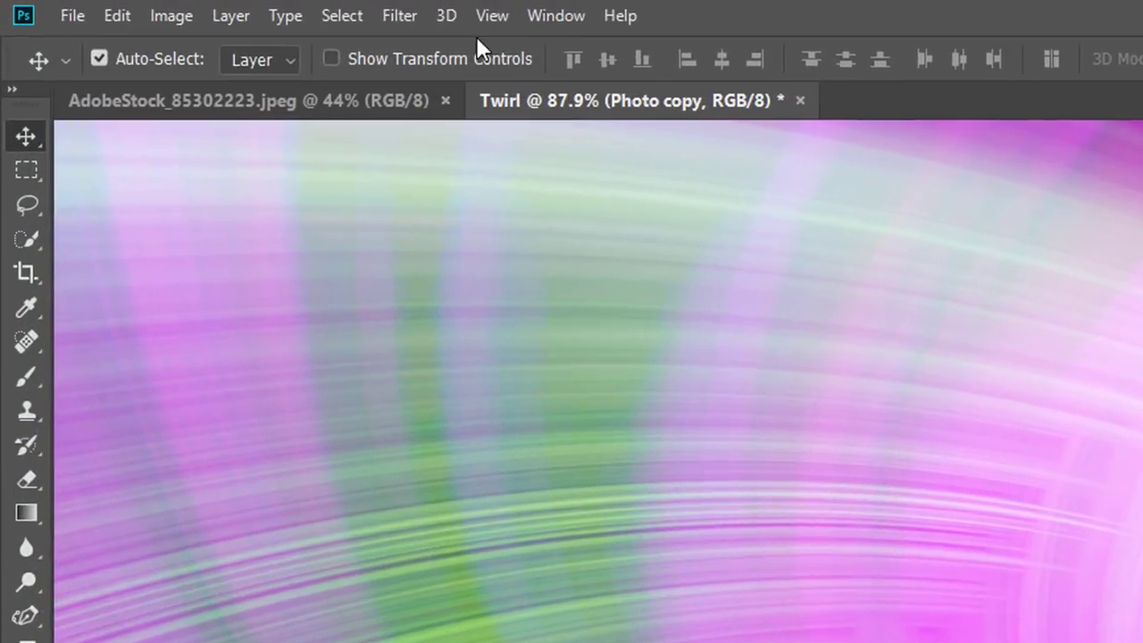
left_click(169, 5)
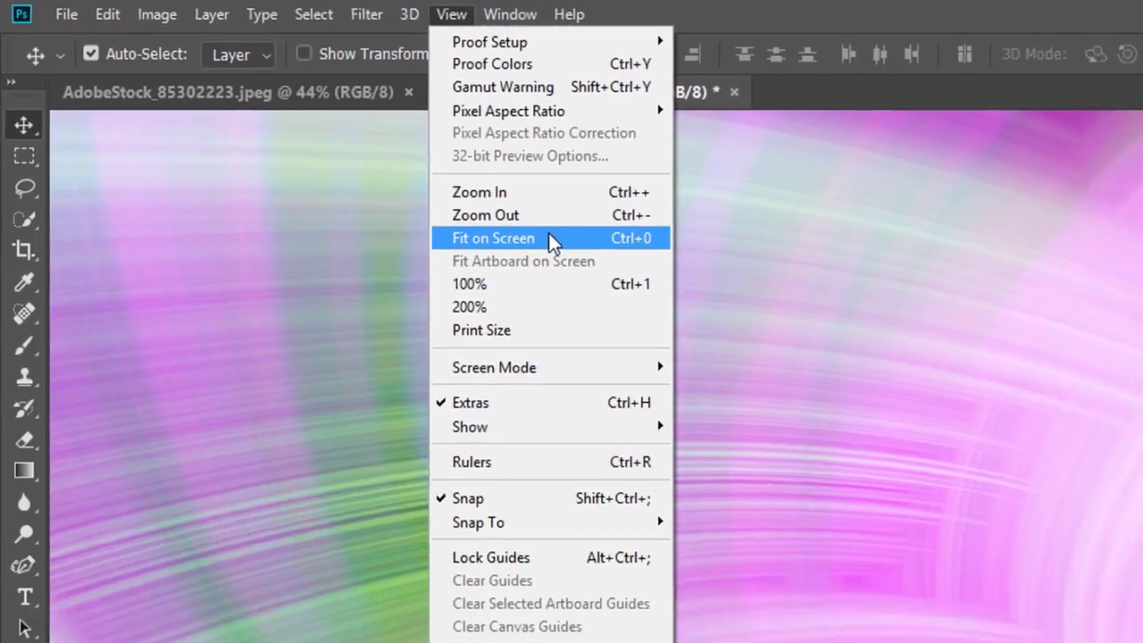
left_click(613, 263)
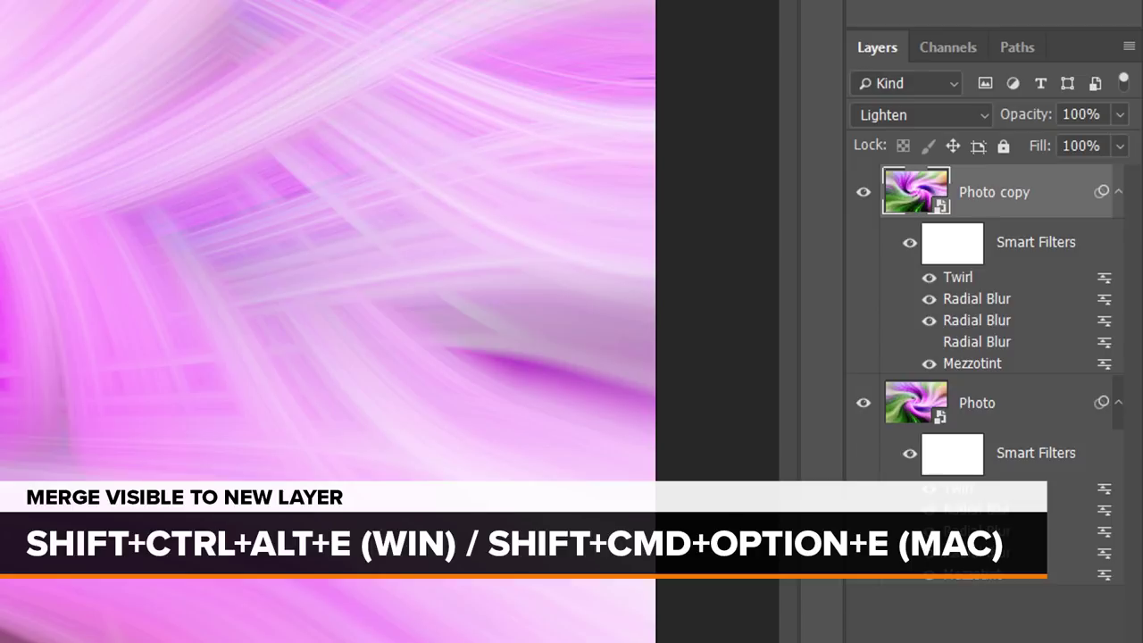
Merge all visible layers into a new layer on top and flip that layer horizontally
key("ctrl+shift+alt+e")
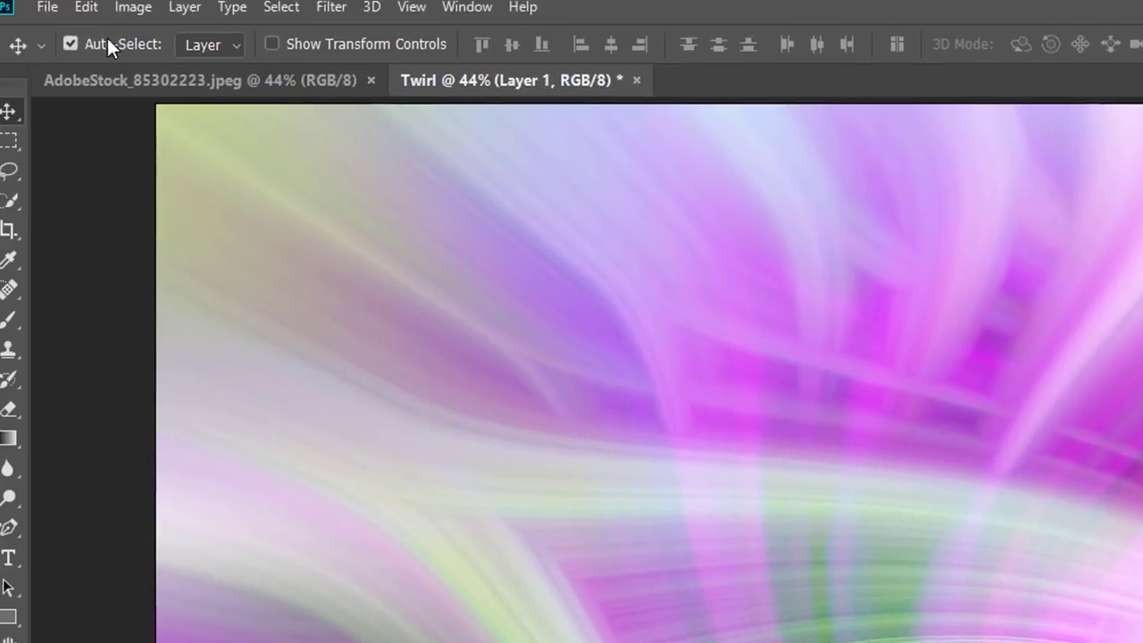
left_click(111, 12)
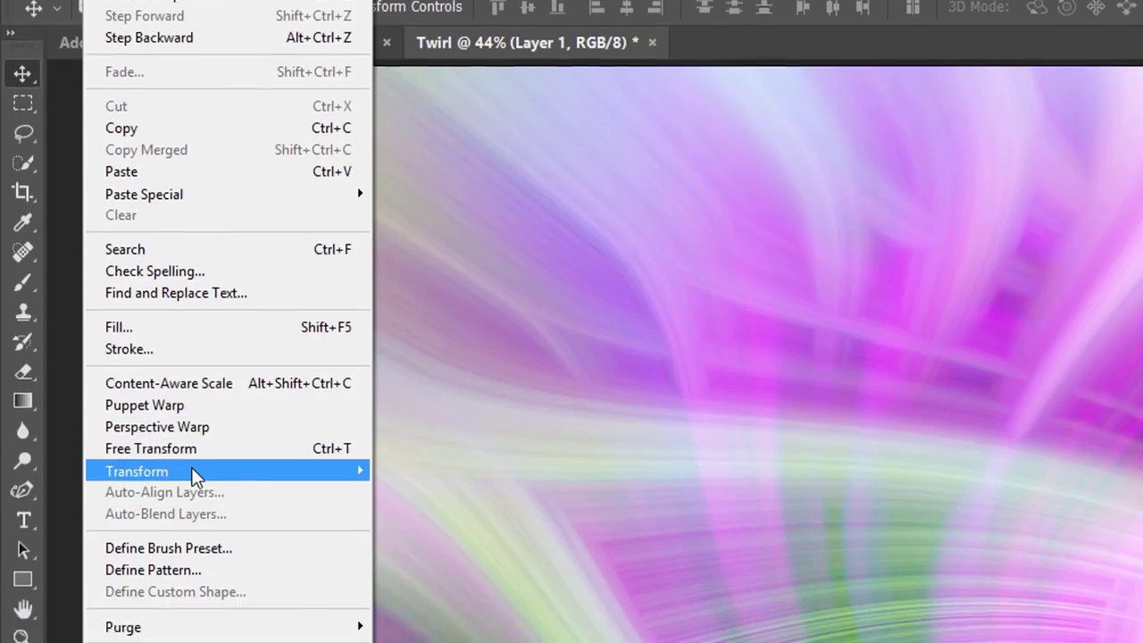
mouse_move(196, 475)
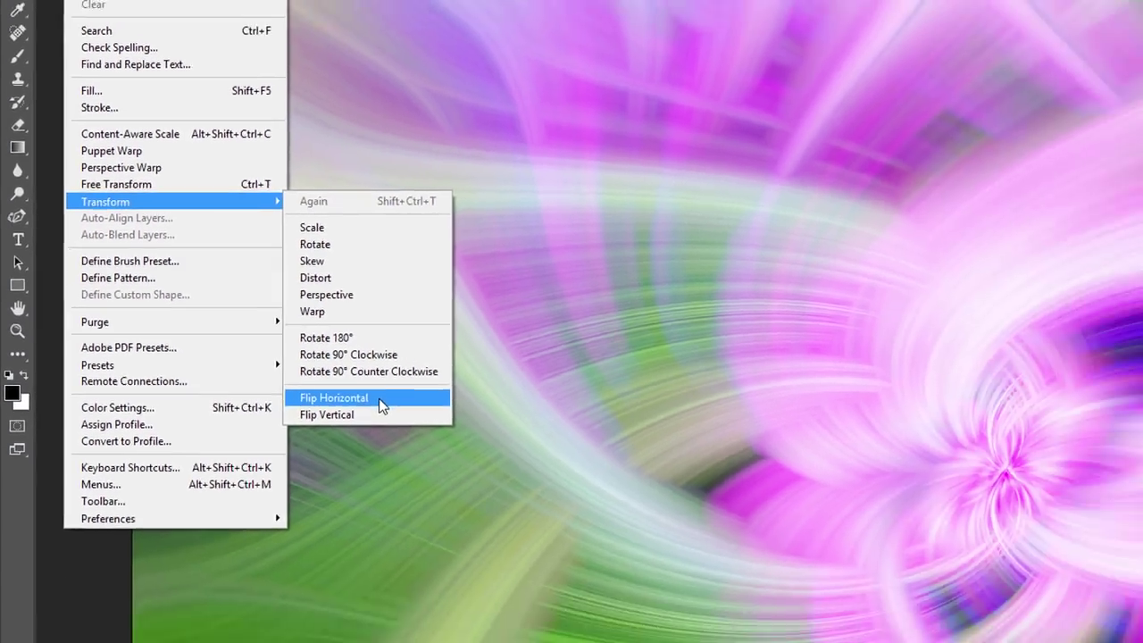
left_click(487, 458)
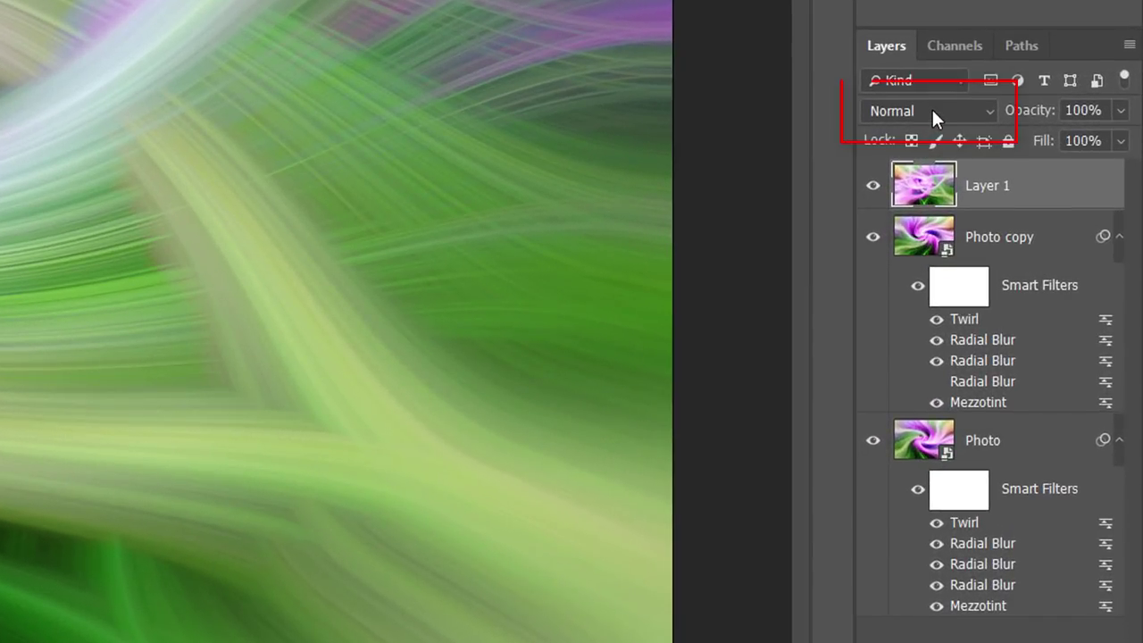
Compare the Darken, Lighten and Pin Light blend modes on the flipped merged layer and settle on Darken
left_click(934, 108)
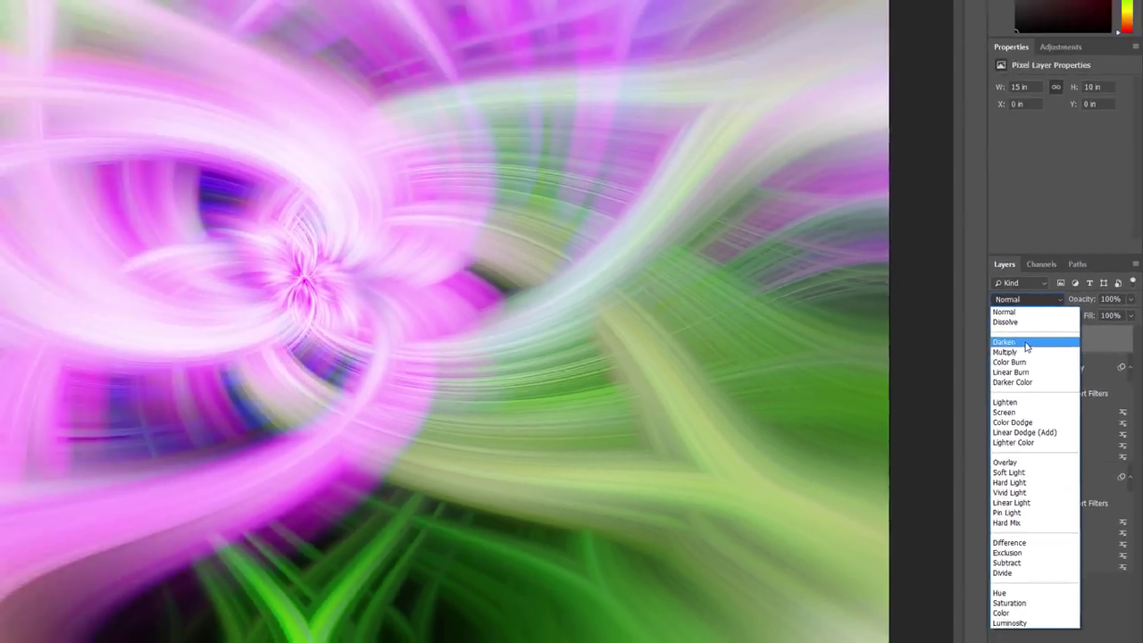
left_click(1027, 347)
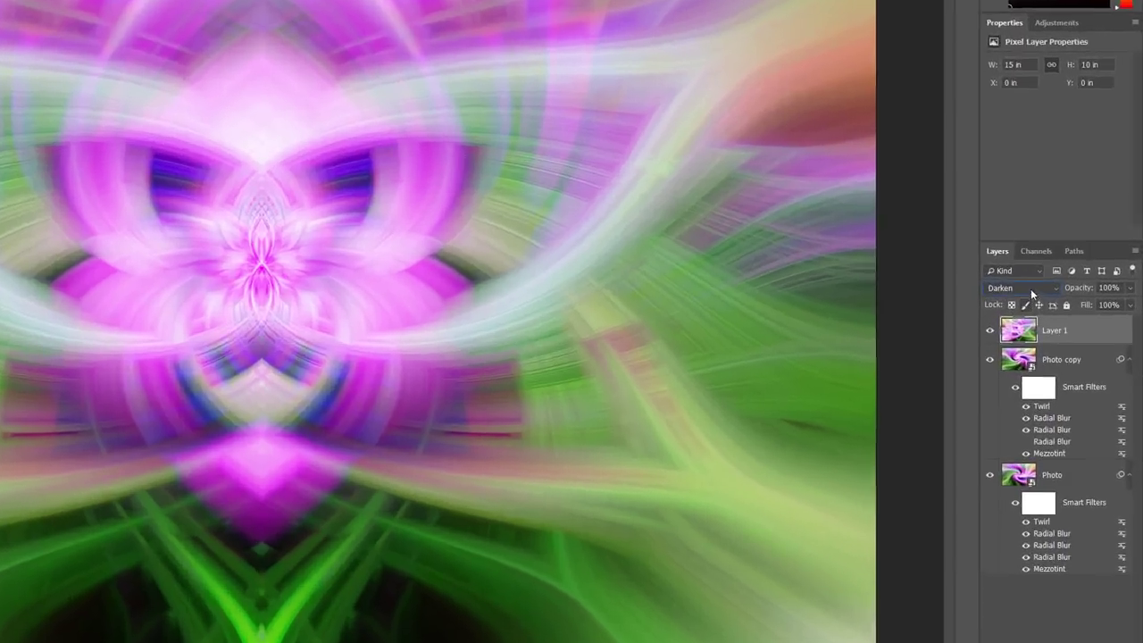
left_click(1054, 353)
left_click(934, 305)
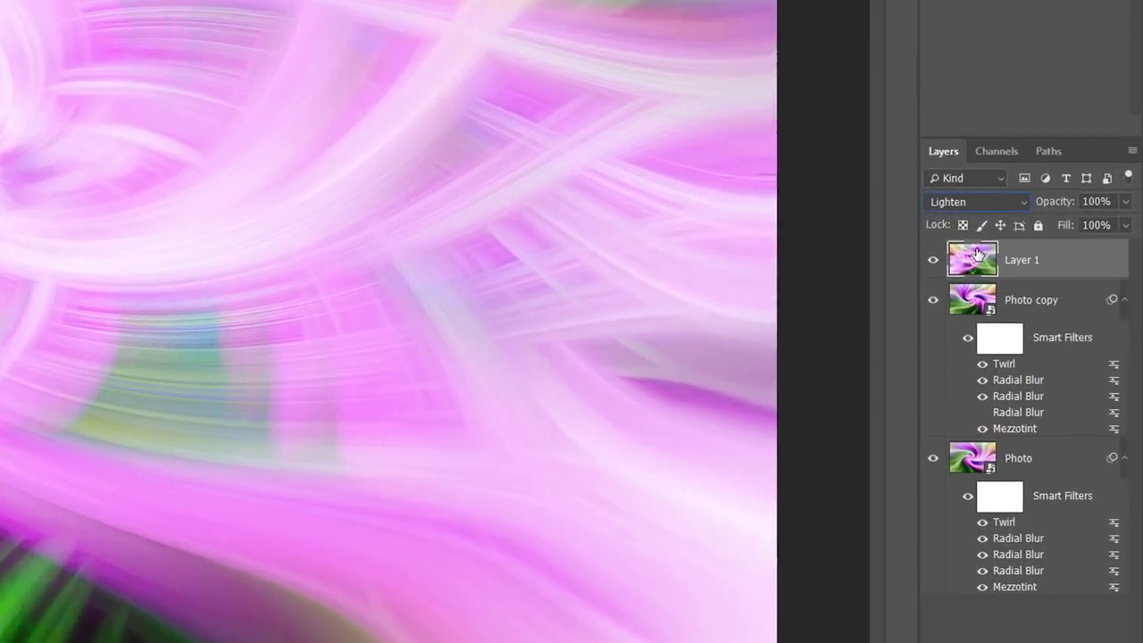
left_click(1054, 353)
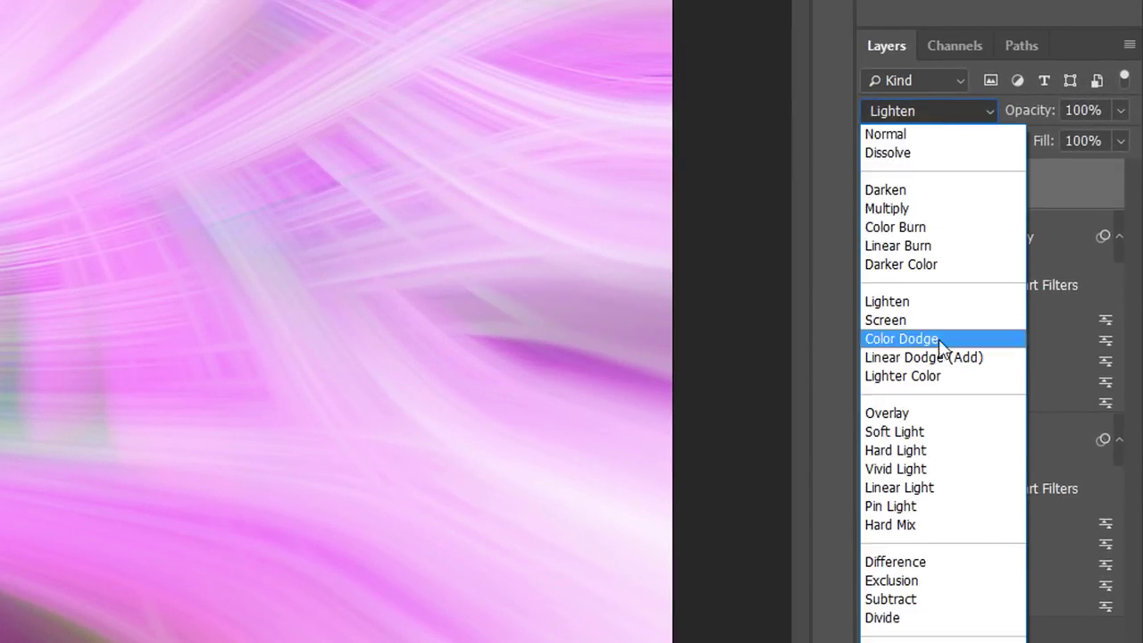
left_click(941, 507)
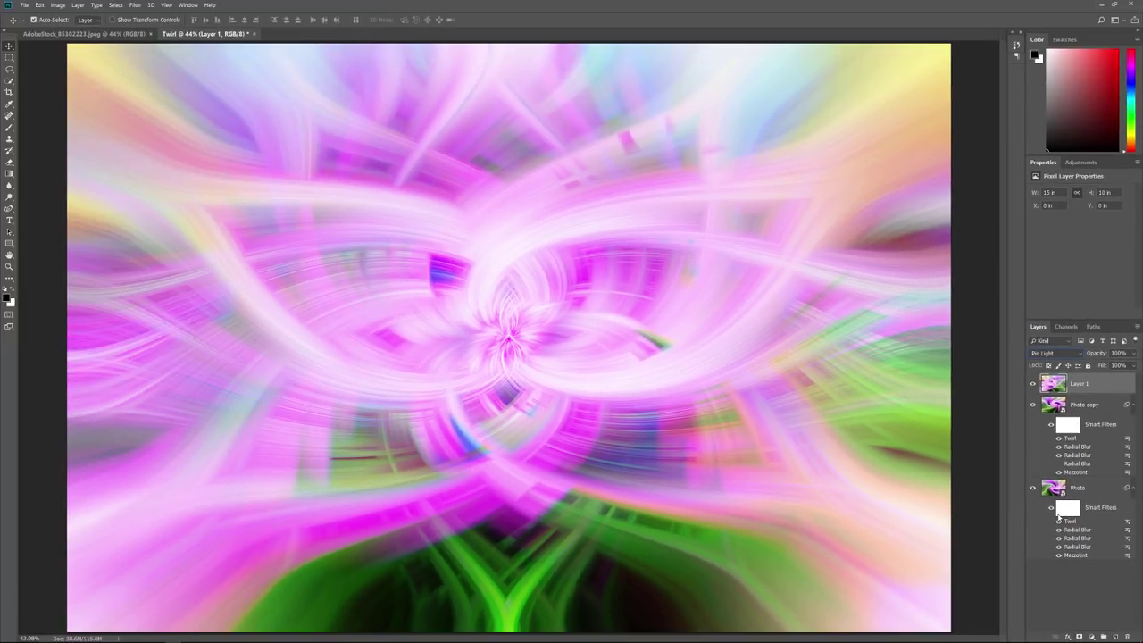
left_click(1063, 358)
left_click(1057, 386)
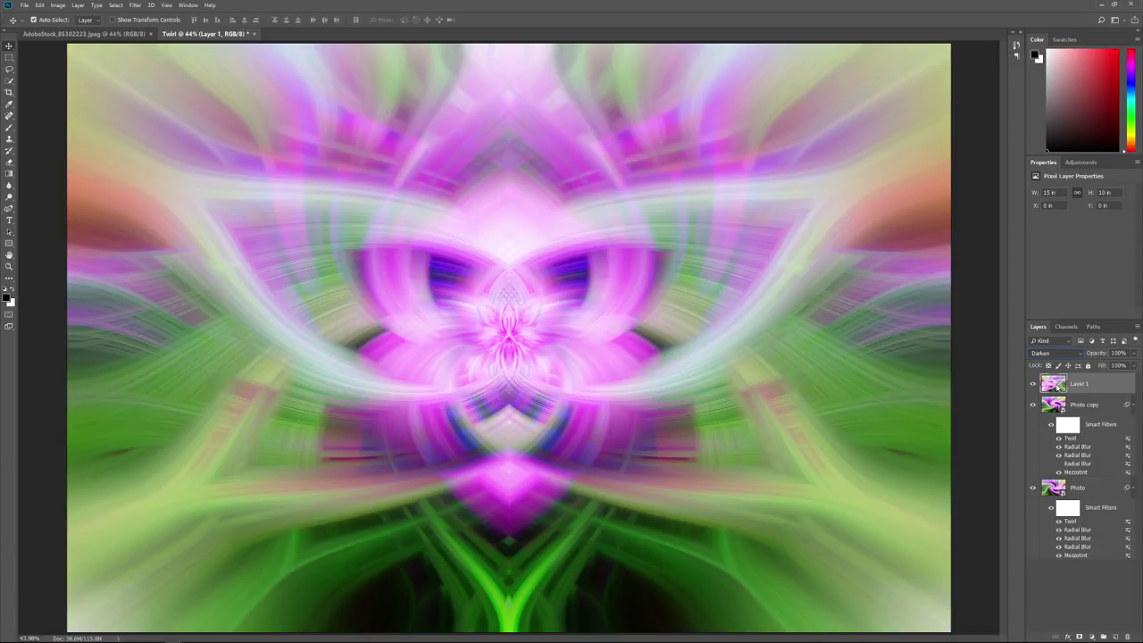